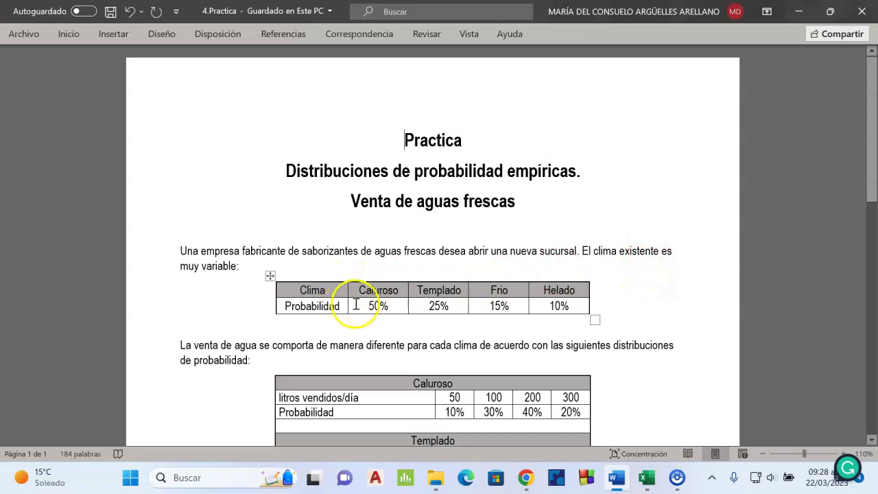
Step: Read the practice's climate and daily sales probability tables, and switch to the Excel workbook 4.Practica
{"action": "scroll", "coordinate": [679, 300], "scroll_direction": "down", "scroll_amount": 1}
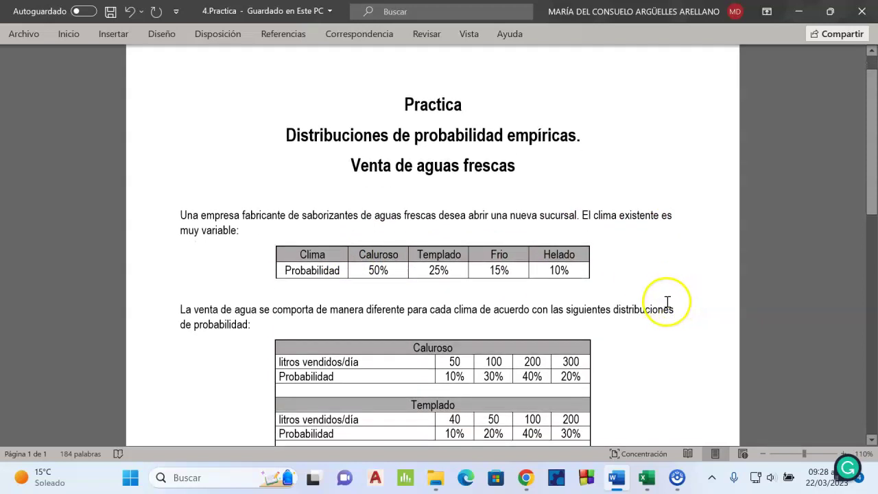
{"action": "scroll", "coordinate": [685, 259], "scroll_direction": "down", "scroll_amount": 5}
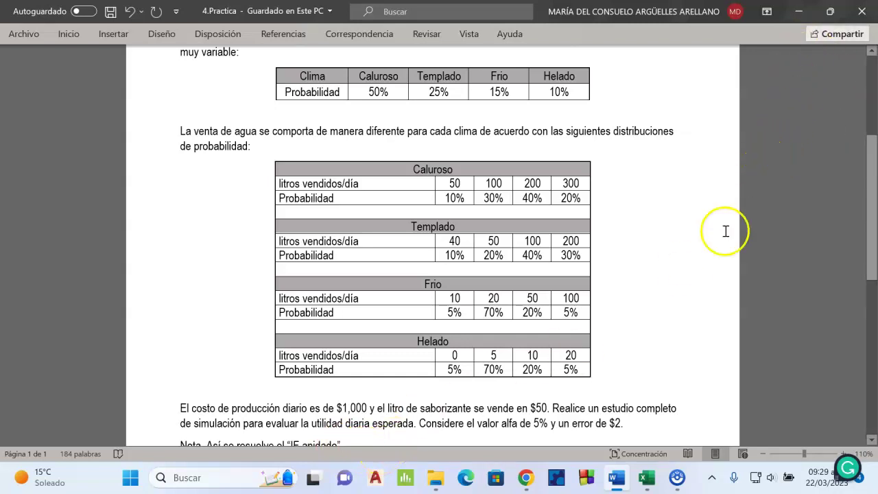
{"action": "left_click", "coordinate": [647, 476]}
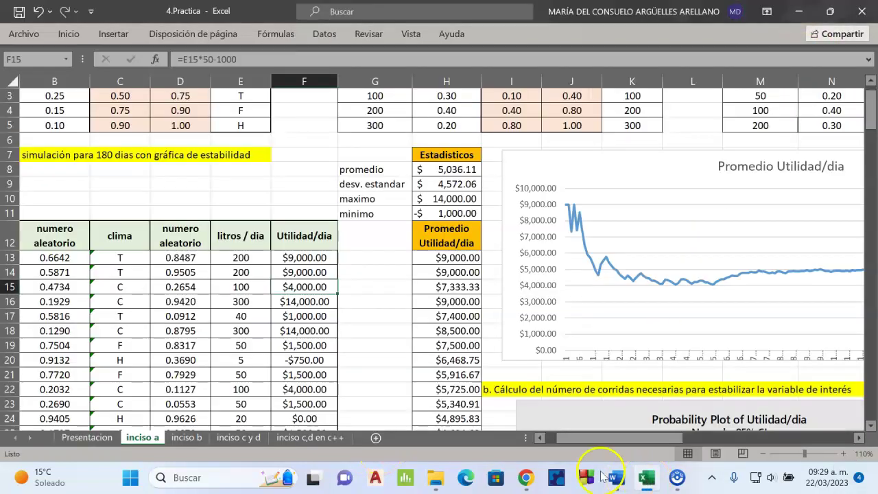
Step: Examine the climate names and their probabilities in A1:B5 of the inciso a sheet
{"action": "scroll", "coordinate": [252, 251], "scroll_direction": "up", "scroll_amount": 1}
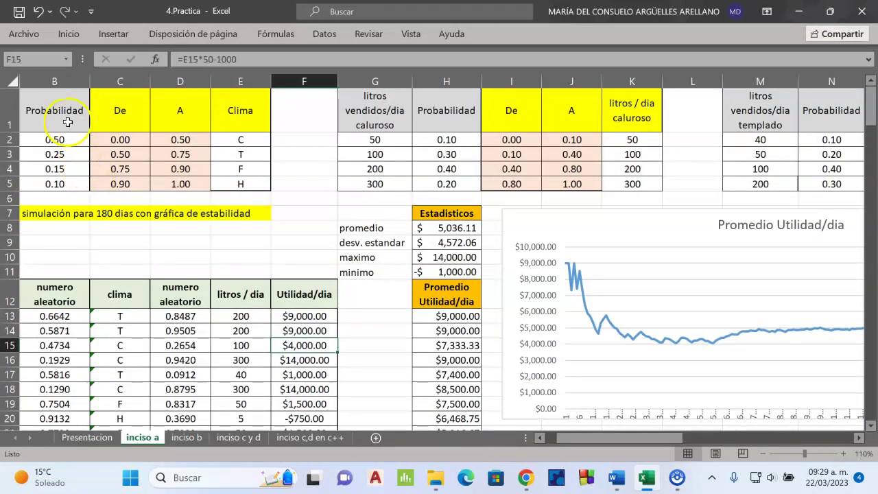
{"action": "left_click", "coordinate": [52, 118]}
{"action": "left_click_drag", "start_coordinate": [62, 122], "coordinate": [111, 145]}
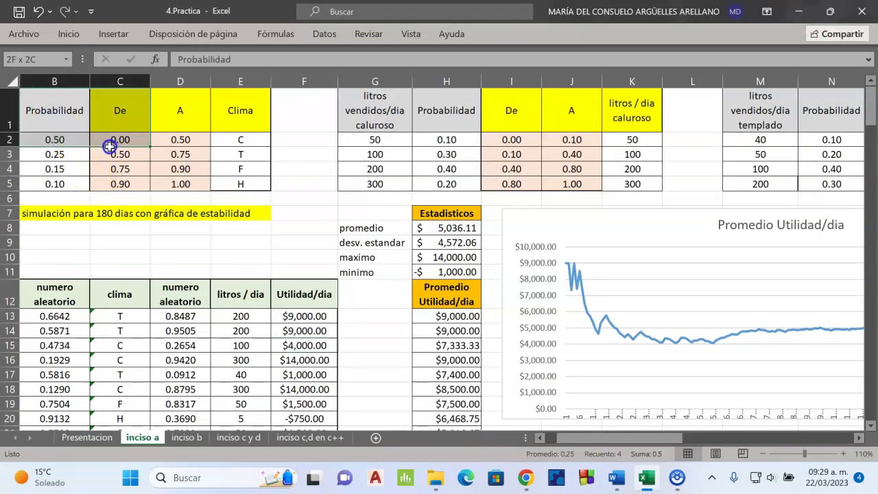
{"action": "left_click", "coordinate": [75, 124]}
{"action": "key", "text": "Left"}
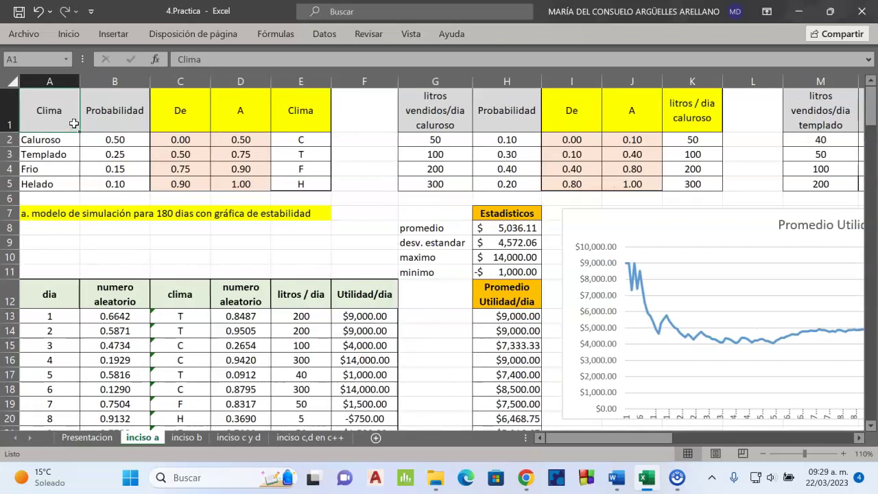
{"action": "left_click", "coordinate": [60, 121]}
{"action": "left_click_drag", "start_coordinate": [59, 111], "coordinate": [105, 187]}
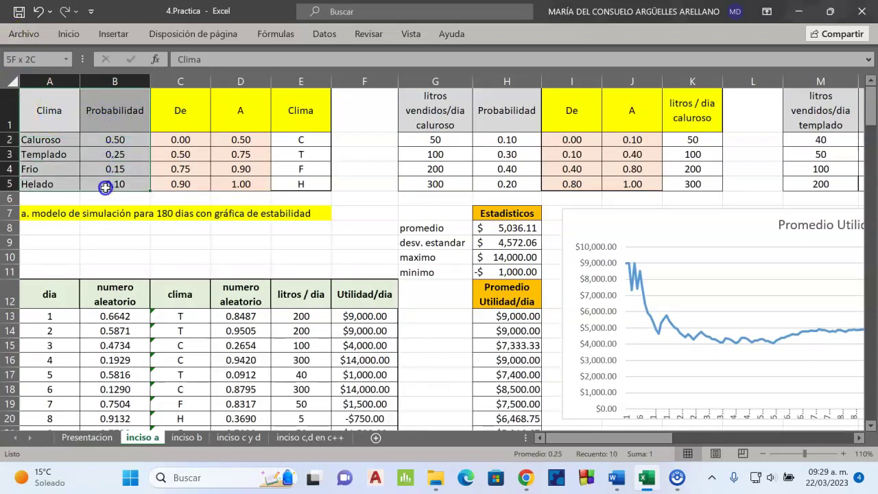
Step: Examine the litres sold and probabilities for caluroso in G1:H5 and templado in M1:N5
{"action": "left_click_drag", "start_coordinate": [431, 115], "coordinate": [491, 181]}
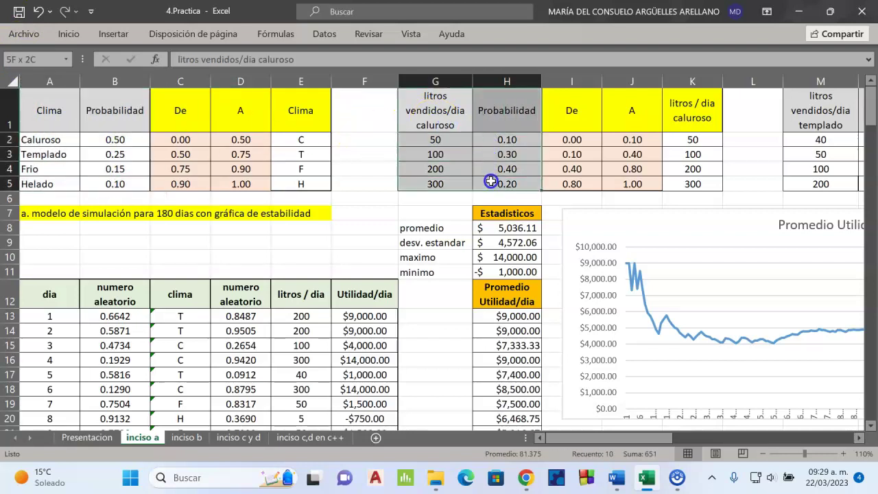
{"action": "left_click", "coordinate": [858, 438]}
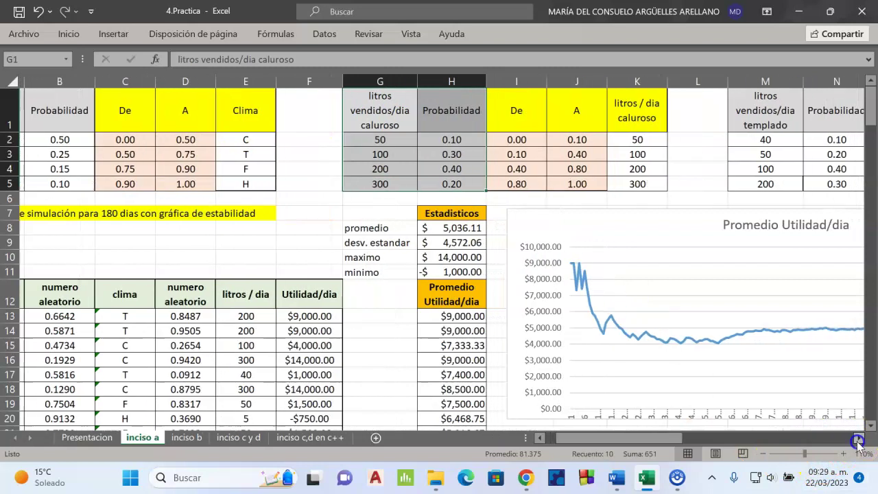
{"action": "left_click", "coordinate": [858, 439]}
{"action": "left_click", "coordinate": [858, 438]}
{"action": "left_click", "coordinate": [858, 438]}
{"action": "left_click_drag", "start_coordinate": [570, 121], "coordinate": [634, 189]}
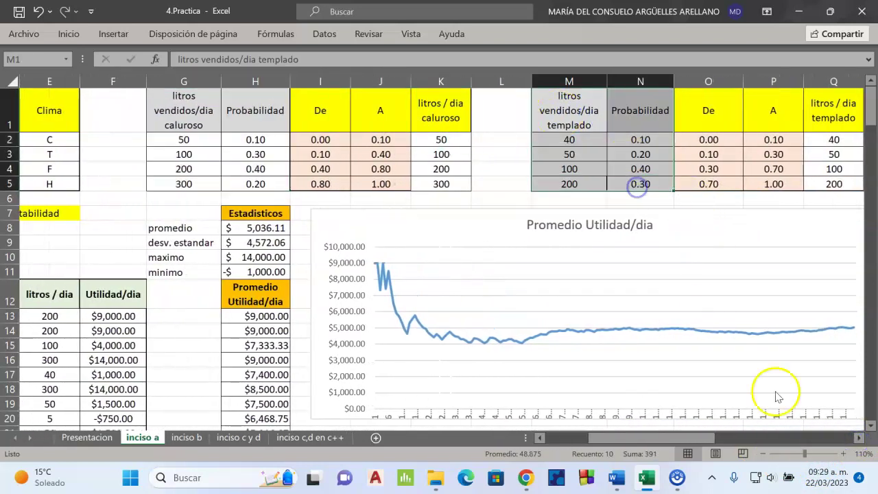
Step: Examine the litres sold per day and probabilities for the frio climate in S1:T5
{"action": "left_click", "coordinate": [858, 439]}
{"action": "left_click", "coordinate": [858, 438]}
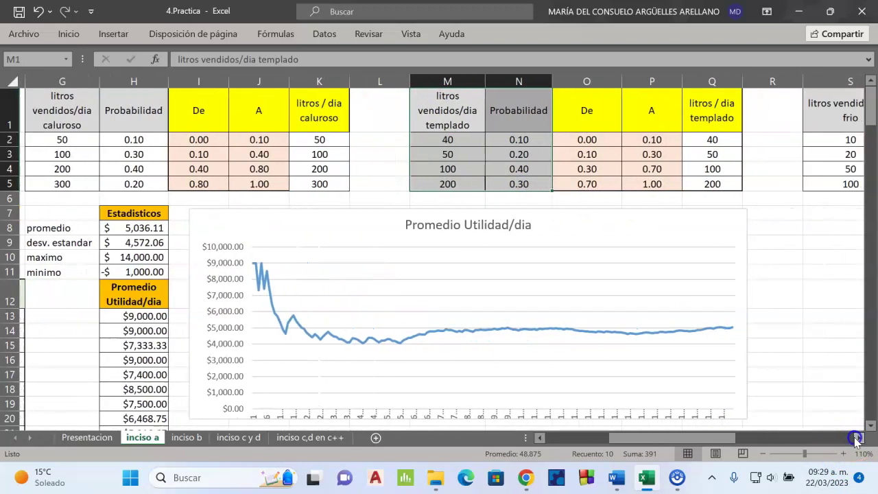
{"action": "left_click", "coordinate": [857, 438]}
{"action": "left_click", "coordinate": [858, 439]}
{"action": "left_click", "coordinate": [858, 439]}
{"action": "left_click", "coordinate": [858, 438]}
{"action": "left_click_drag", "start_coordinate": [583, 118], "coordinate": [646, 177]}
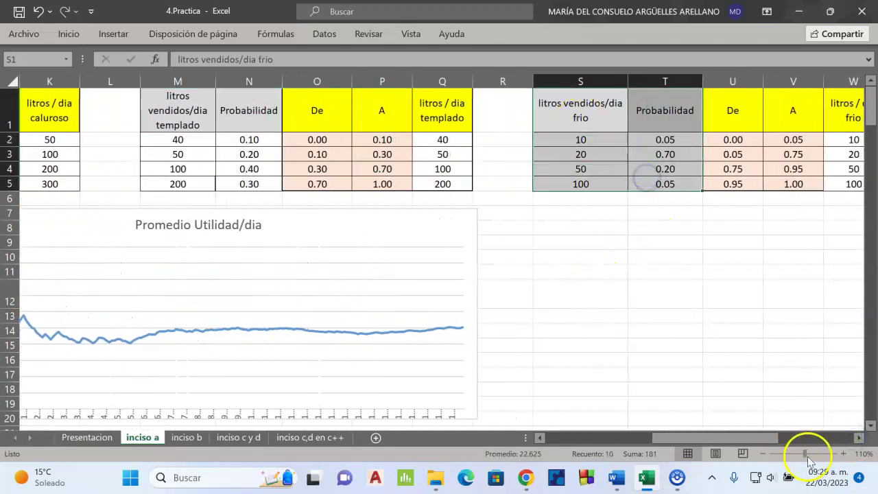
Step: Examine the litres sold per day and probabilities for the helado climate in Y1:Z5
{"action": "left_click", "coordinate": [858, 438]}
{"action": "left_click", "coordinate": [858, 438]}
{"action": "left_click", "coordinate": [857, 439]}
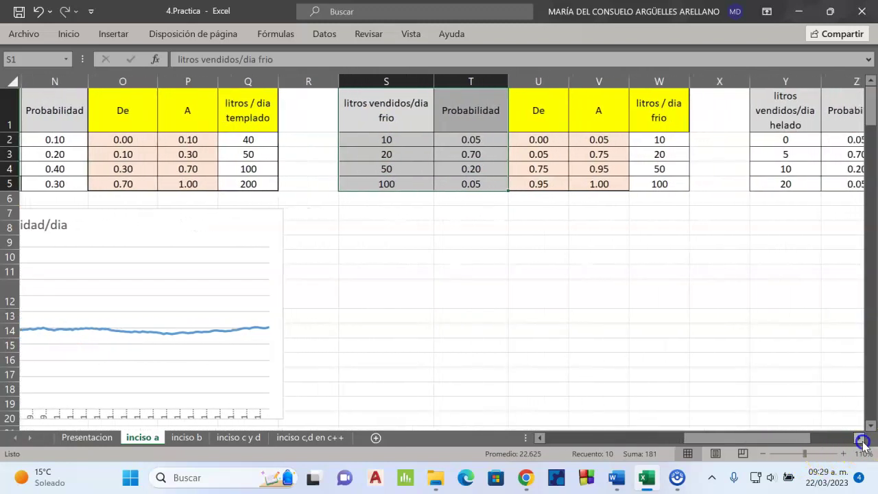
{"action": "left_click", "coordinate": [858, 439]}
{"action": "left_click", "coordinate": [858, 438]}
{"action": "left_click", "coordinate": [858, 439]}
{"action": "left_click_drag", "start_coordinate": [580, 125], "coordinate": [640, 178]}
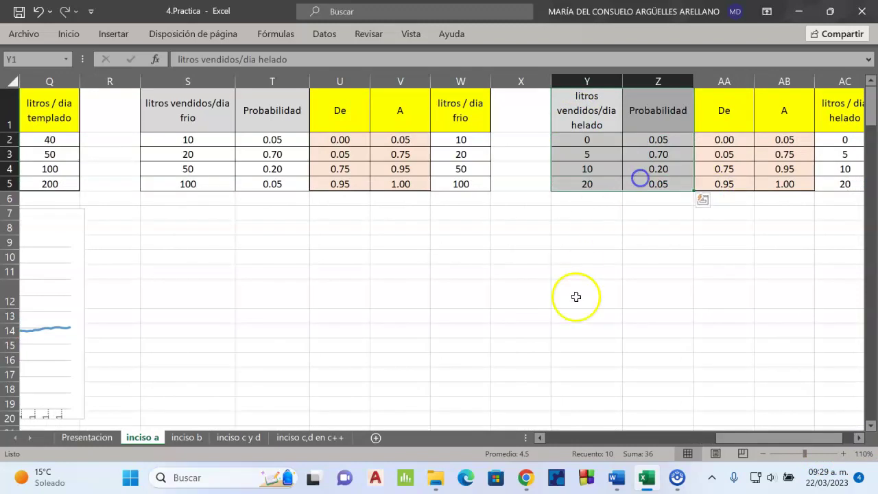
Step: Set the Caluroso lower limit in C2 of the climate table to 0
{"action": "left_click_drag", "start_coordinate": [729, 437], "coordinate": [522, 452]}
{"action": "left_click", "coordinate": [182, 141]}
{"action": "left_click", "coordinate": [185, 109]}
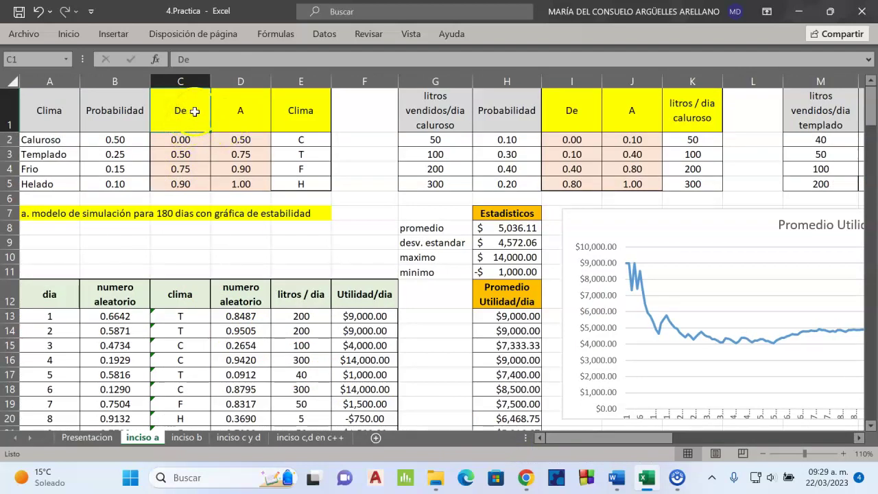
{"action": "left_click", "coordinate": [180, 140]}
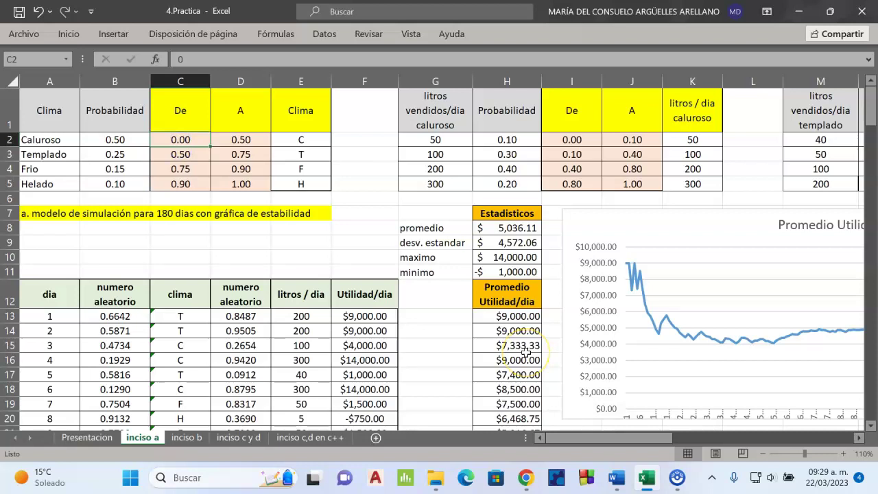
{"action": "type", "text": "0"}
{"action": "key", "text": "Return"}
{"action": "key", "text": "Up"}
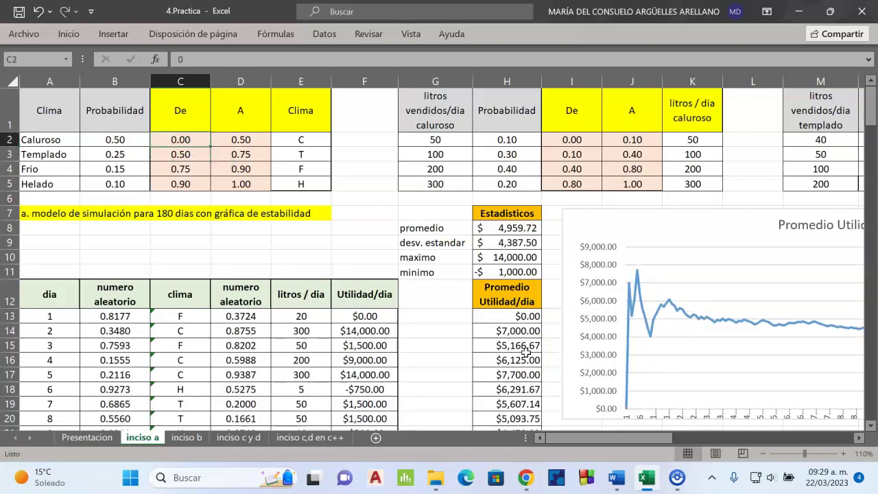
Step: Calculate the Caluroso upper limit in D2 as its lower limit C2 plus its probability B2
{"action": "key", "text": "Right"}
{"action": "type", "text": "="}
{"action": "key", "text": "Left"}
{"action": "key", "text": "Left"}
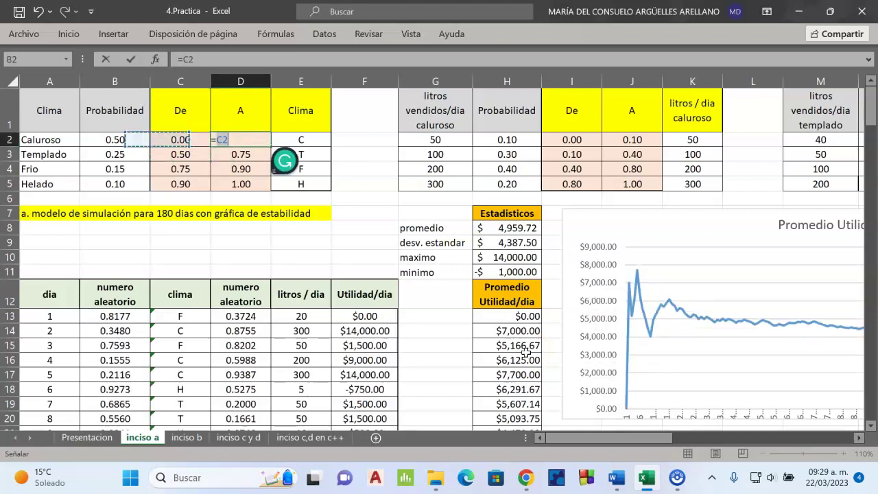
{"action": "key", "text": "Return"}
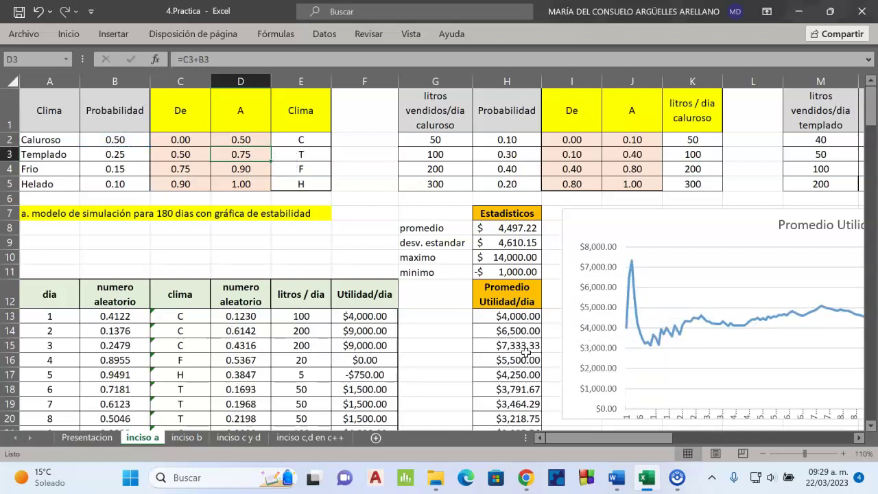
Step: Link the Templado lower limit in C3 to the previous upper limit with =D2
{"action": "key", "text": "Left"}
{"action": "type", "text": "="}
{"action": "key", "text": "Up"}
{"action": "key", "text": "Right"}
{"action": "key", "text": "Return"}
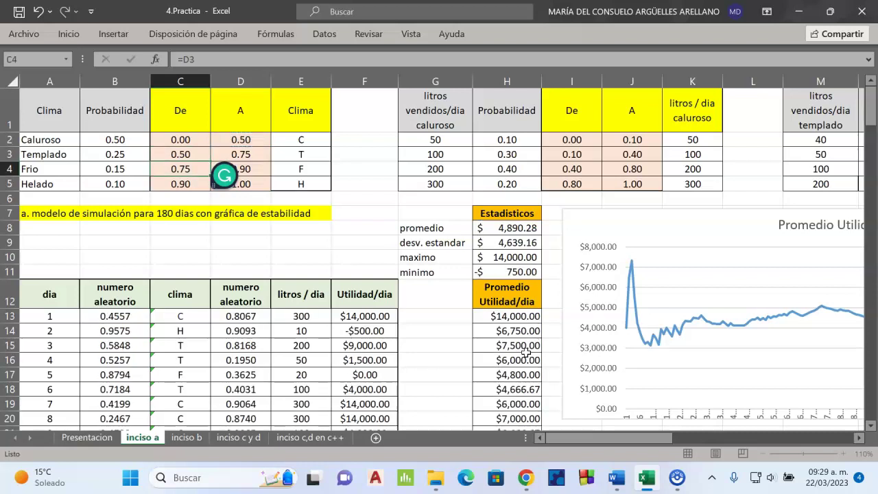
Step: Calculate the Templado upper limit in D3 with the formula =C3+B3
{"action": "key", "text": "Up"}
{"action": "key", "text": "Right"}
{"action": "type", "text": "="}
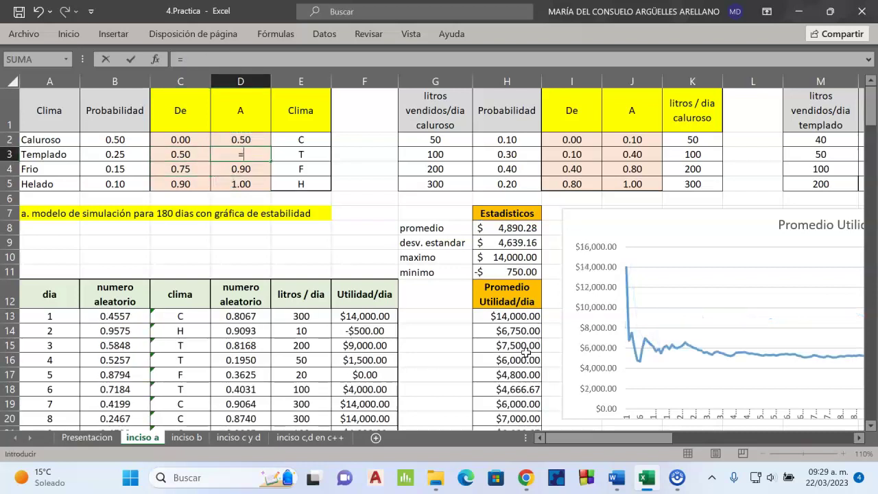
{"action": "key", "text": "Left"}
{"action": "type", "text": "+"}
{"action": "key", "text": "Left"}
{"action": "key", "text": "Left"}
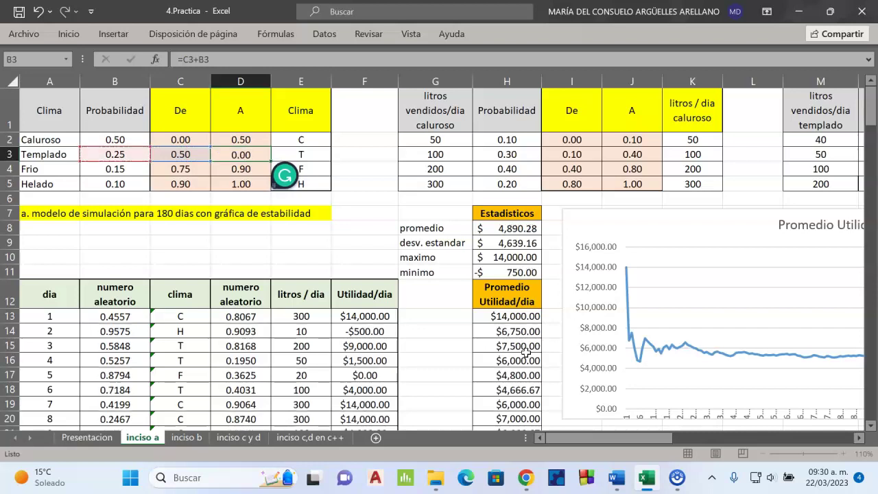
{"action": "key", "text": "ctrl+Return"}
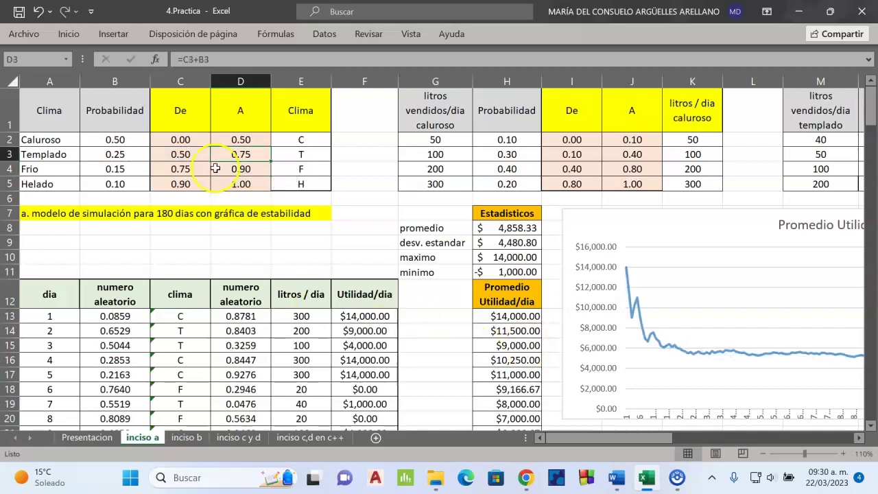
Step: Fill the limit formulas in C3:D3 down through the Frio and Helado rows, and check the completed ranges
{"action": "left_click_drag", "start_coordinate": [191, 156], "coordinate": [266, 190]}
{"action": "left_click_drag", "start_coordinate": [181, 139], "coordinate": [228, 186]}
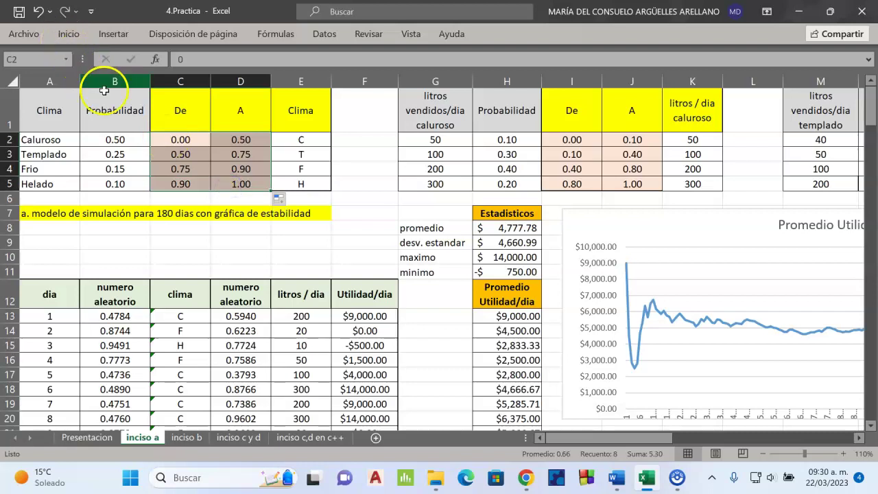
{"action": "left_click", "coordinate": [205, 183]}
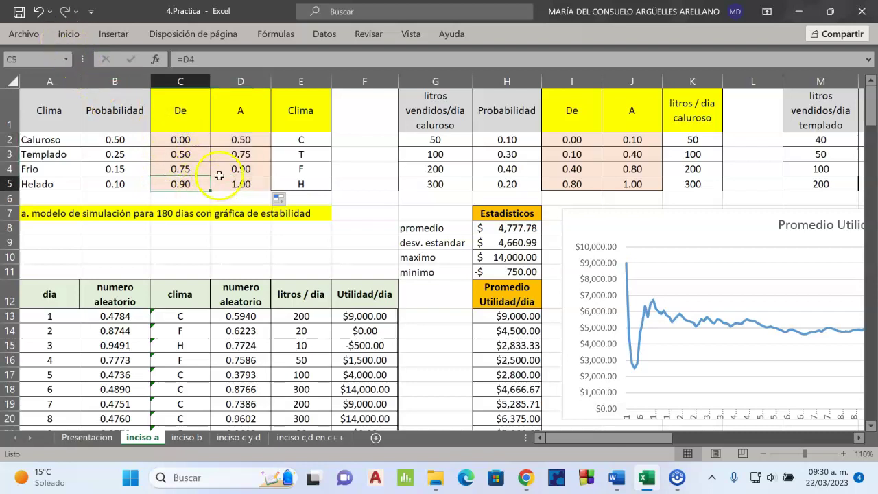
Step: Review the one-letter climate codes in E2:E5 of the climate table
{"action": "left_click", "coordinate": [288, 141]}
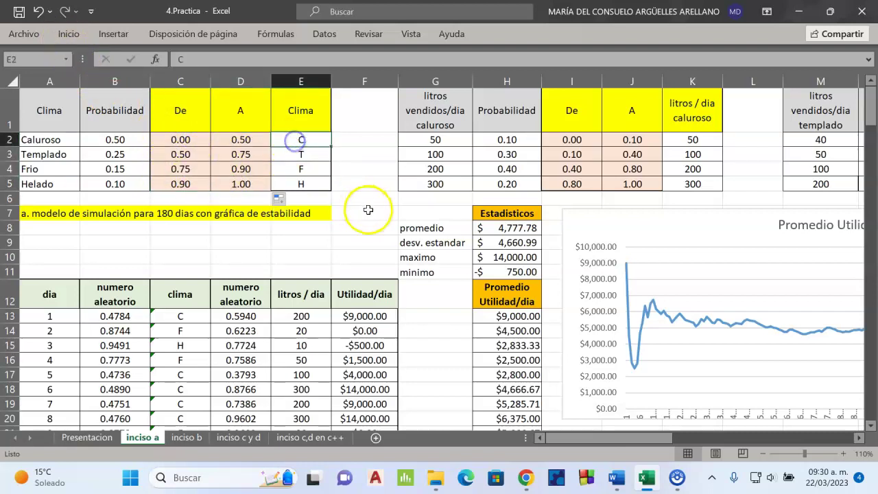
{"action": "key", "text": "Down"}
{"action": "key", "text": "Down"}
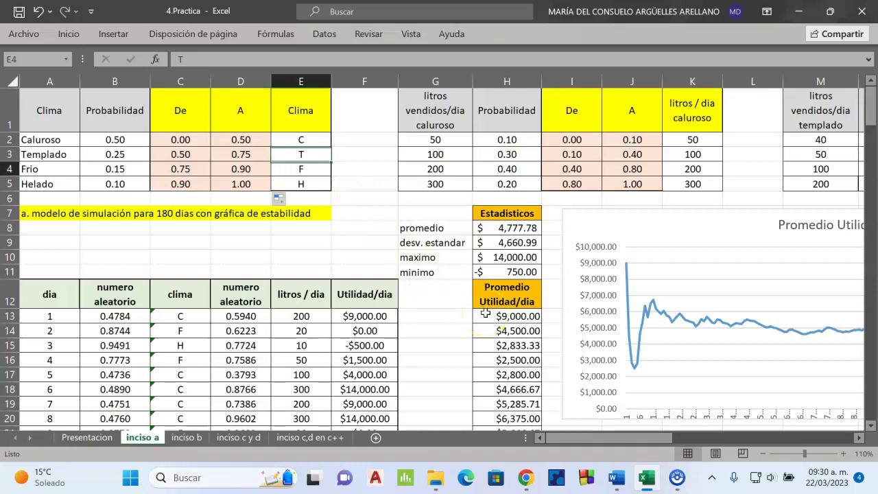
{"action": "key", "text": "Down"}
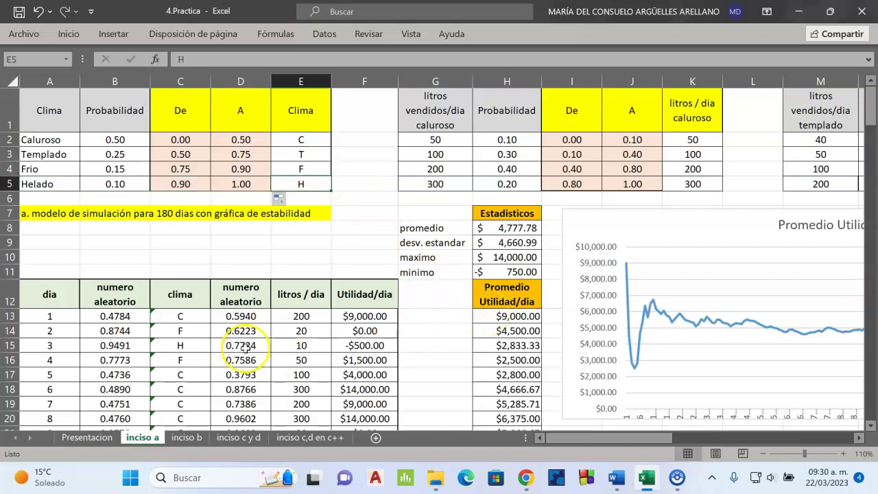
{"action": "left_click", "coordinate": [311, 157]}
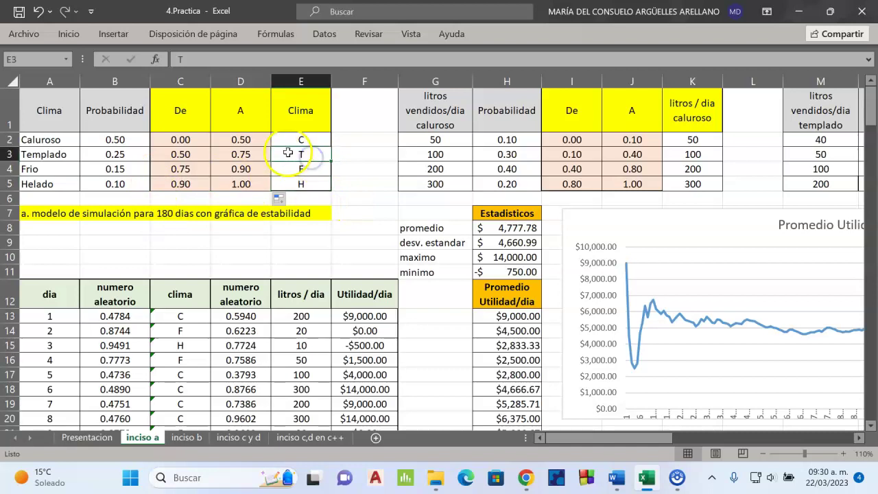
Step: Try pasting a copy of the climate table A1:E5 at G1, and undo the paste
{"action": "left_click_drag", "start_coordinate": [28, 114], "coordinate": [320, 180]}
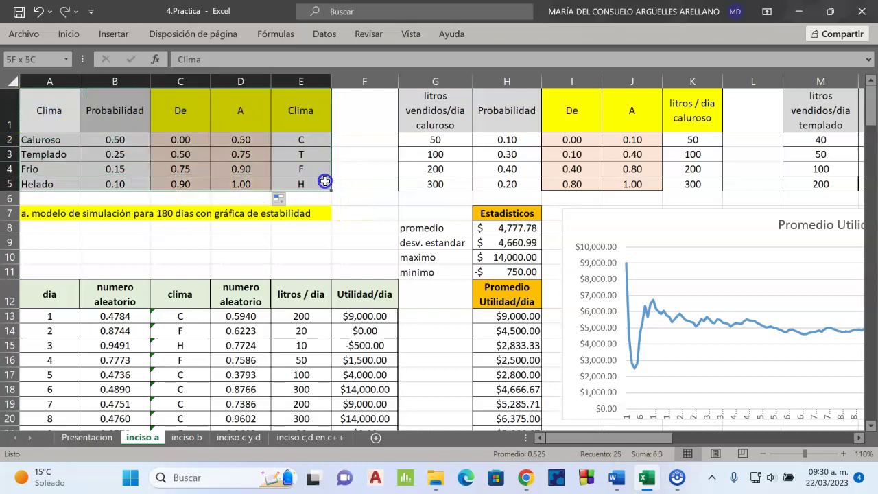
{"action": "key", "text": "ctrl+c"}
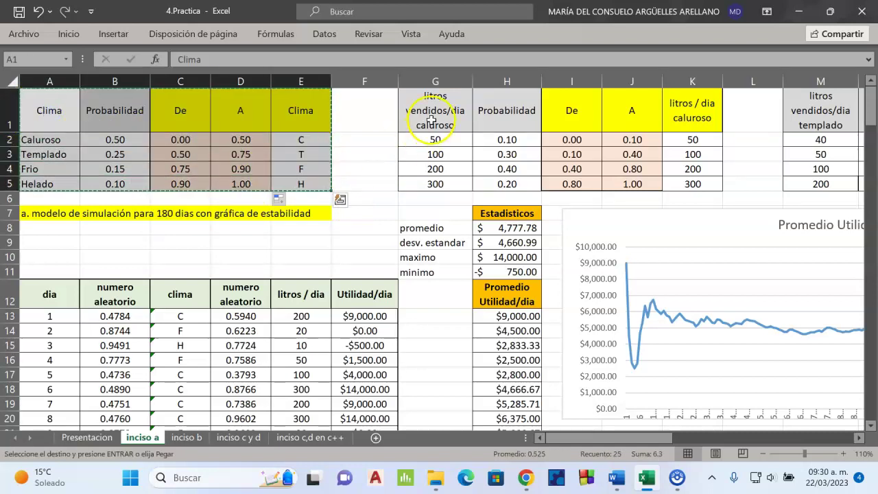
{"action": "left_click", "coordinate": [435, 111]}
{"action": "key", "text": "ctrl+v"}
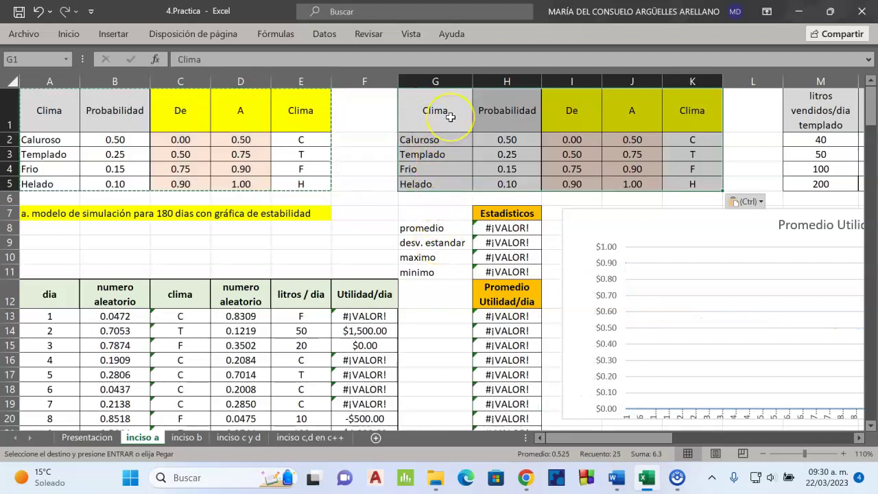
{"action": "key", "text": "ctrl+z"}
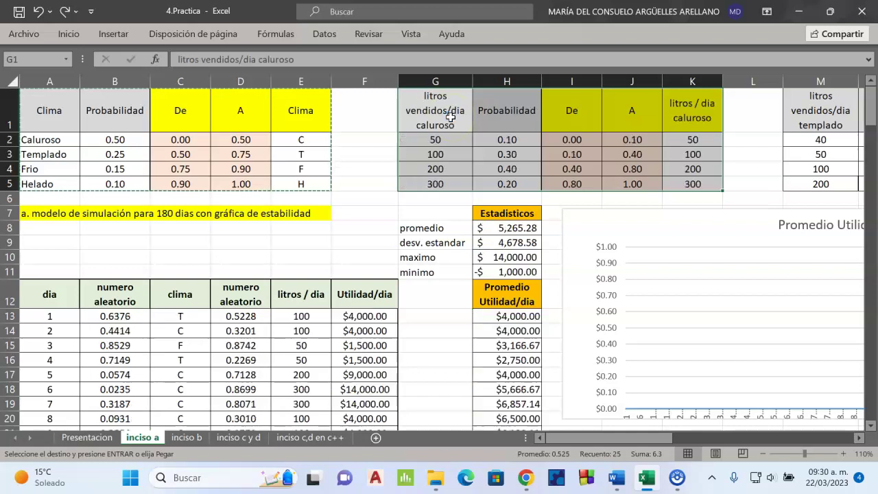
Step: Review the Caluroso sales table G1:K5 and compare its litres and probabilities with the distribution in the Word document
{"action": "left_click", "coordinate": [439, 118]}
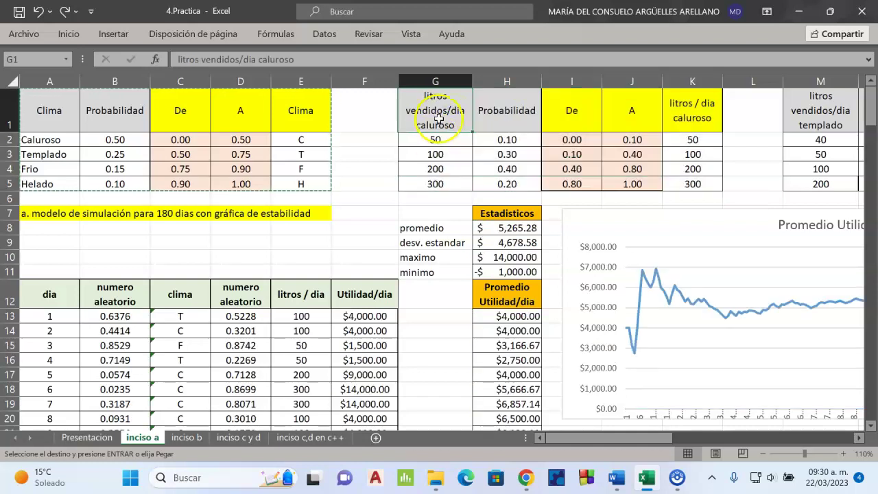
{"action": "left_click", "coordinate": [515, 119]}
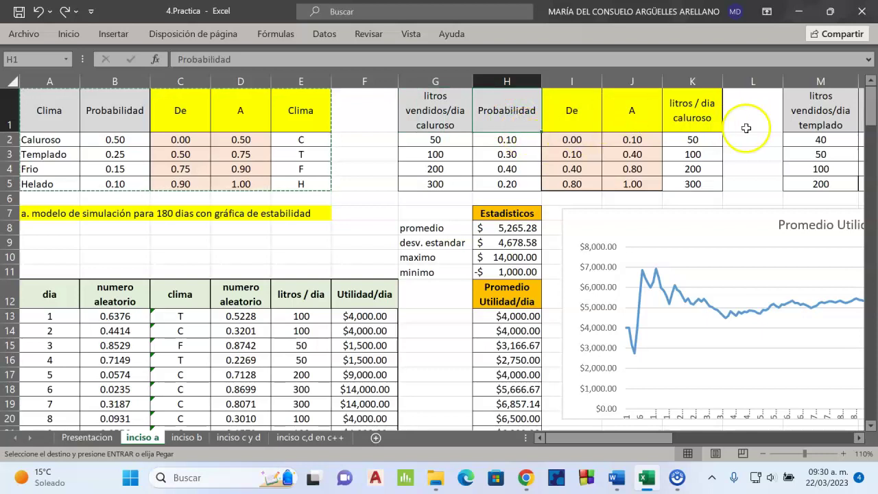
{"action": "left_click", "coordinate": [698, 122]}
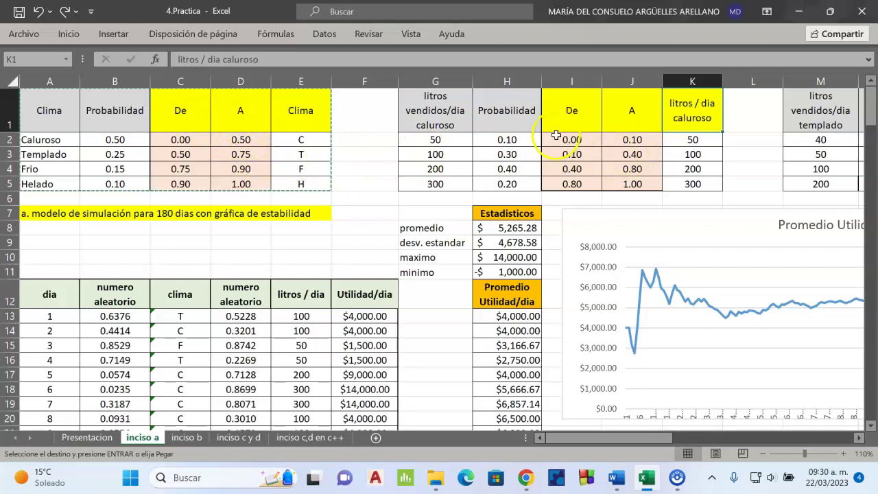
{"action": "left_click_drag", "start_coordinate": [572, 121], "coordinate": [619, 180]}
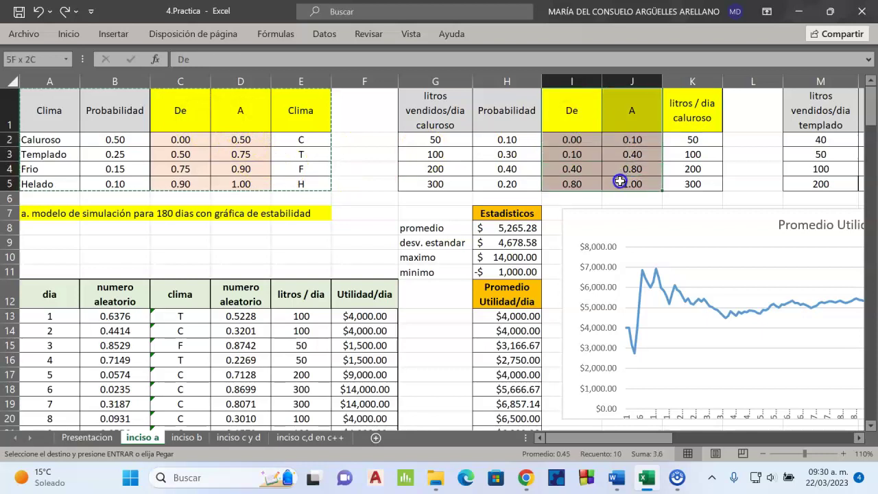
{"action": "left_click_drag", "start_coordinate": [431, 141], "coordinate": [503, 178]}
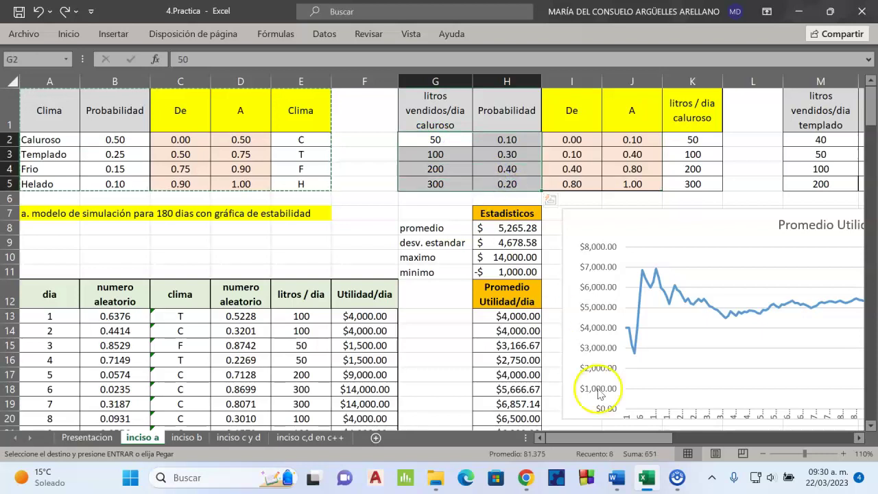
{"action": "left_click", "coordinate": [616, 478]}
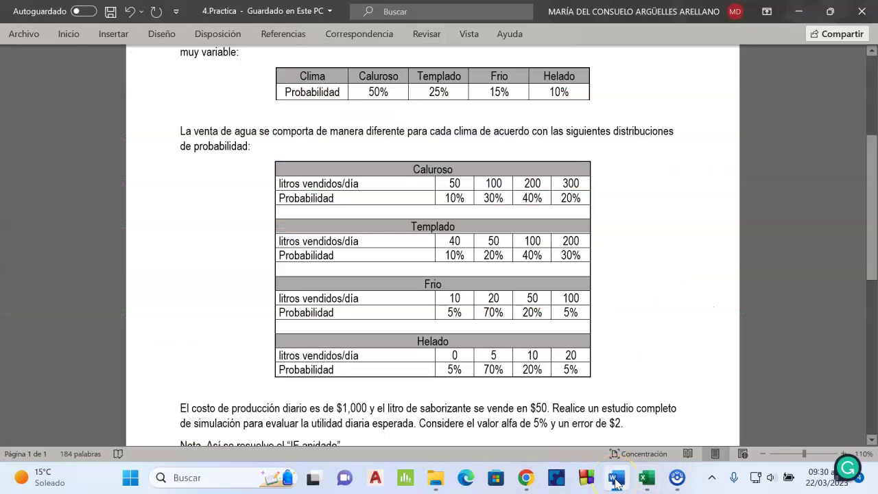
{"action": "left_click", "coordinate": [615, 481]}
{"action": "left_click", "coordinate": [482, 156]}
{"action": "left_click", "coordinate": [433, 140]}
Step: Copy the Caluroso litres sold in G2:G5 into the litros / dia caluroso column at K2
{"action": "left_click_drag", "start_coordinate": [432, 158], "coordinate": [429, 189]}
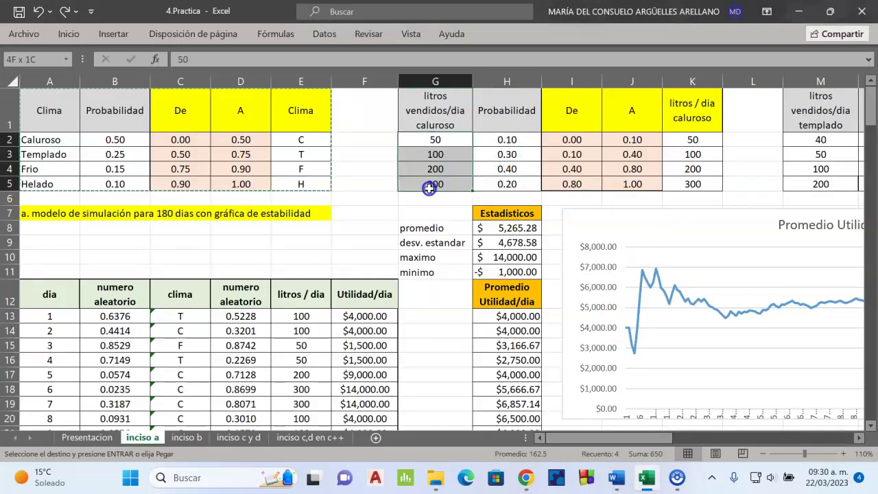
{"action": "key", "text": "ctrl+c"}
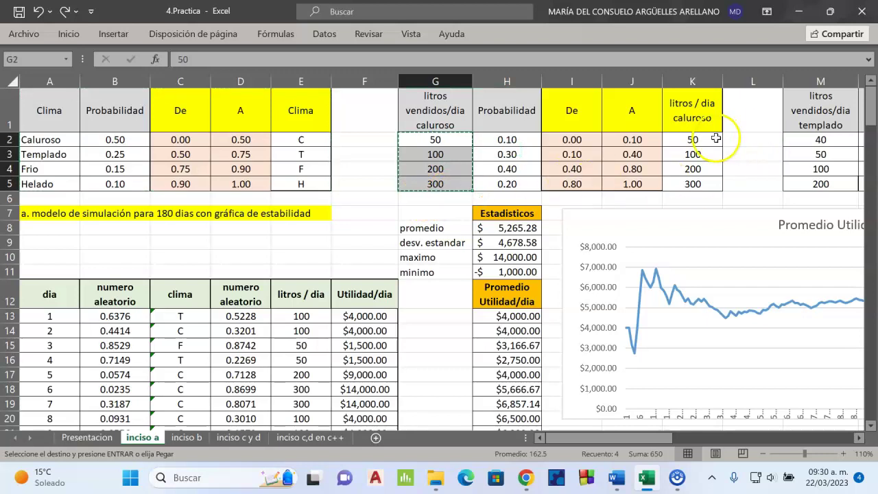
{"action": "left_click", "coordinate": [719, 139]}
{"action": "key", "text": "ctrl+v"}
{"action": "left_click", "coordinate": [747, 155]}
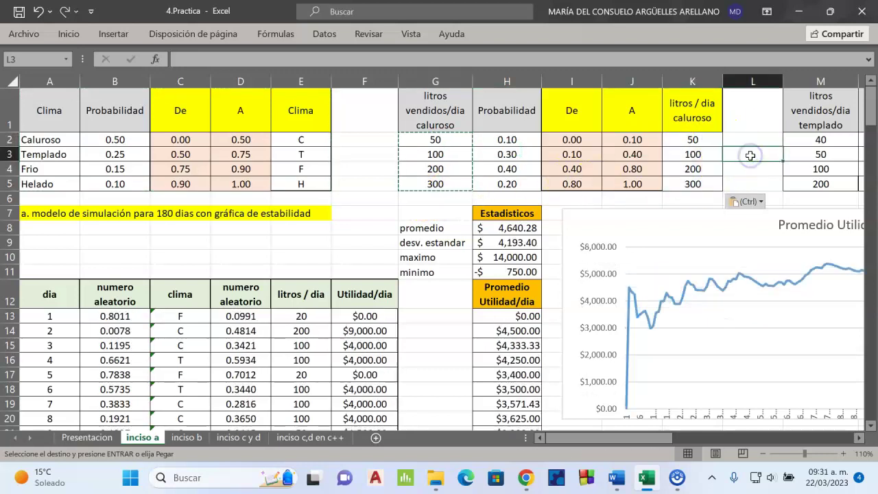
Step: Try pasting a copy of the Caluroso table G1:K5 at M1, and undo the paste
{"action": "key", "text": "Right"}
{"action": "key", "text": "Right"}
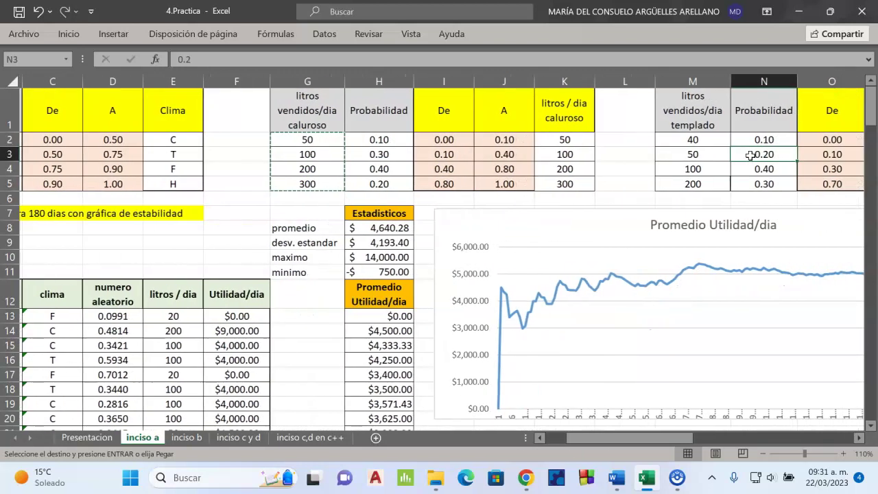
{"action": "left_click_drag", "start_coordinate": [337, 118], "coordinate": [546, 184]}
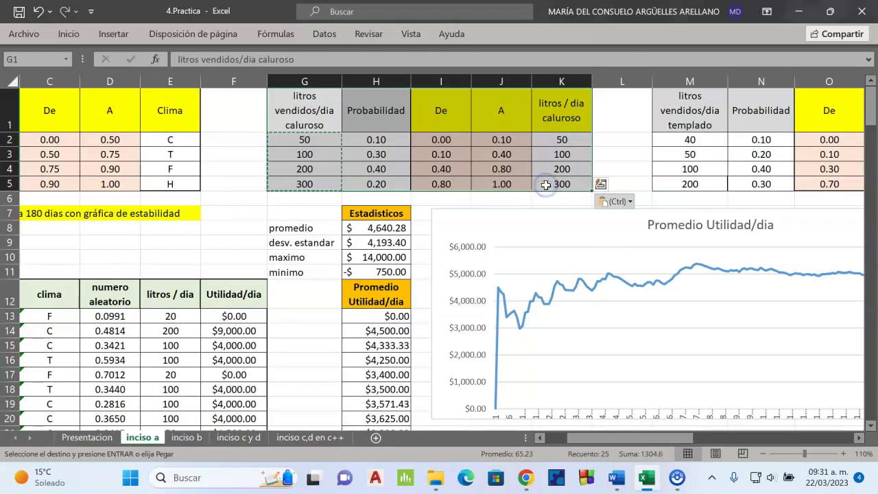
{"action": "key", "text": "ctrl+c"}
{"action": "left_click", "coordinate": [688, 117]}
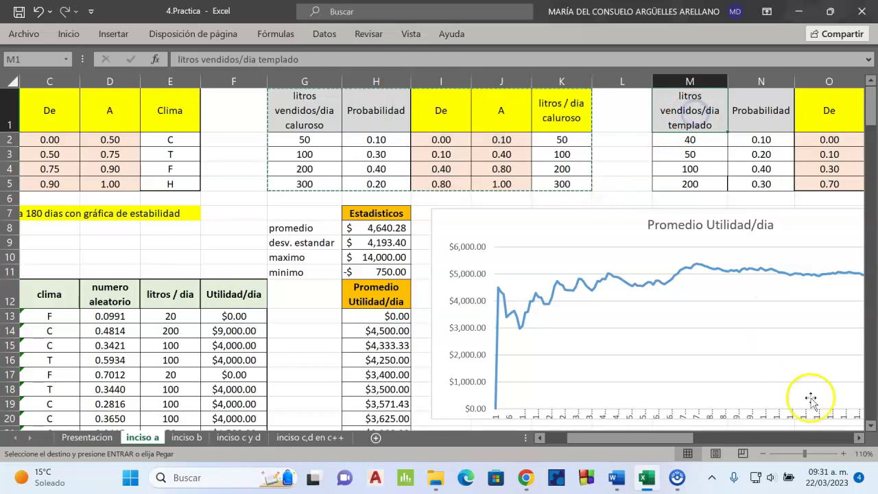
{"action": "left_click", "coordinate": [858, 437]}
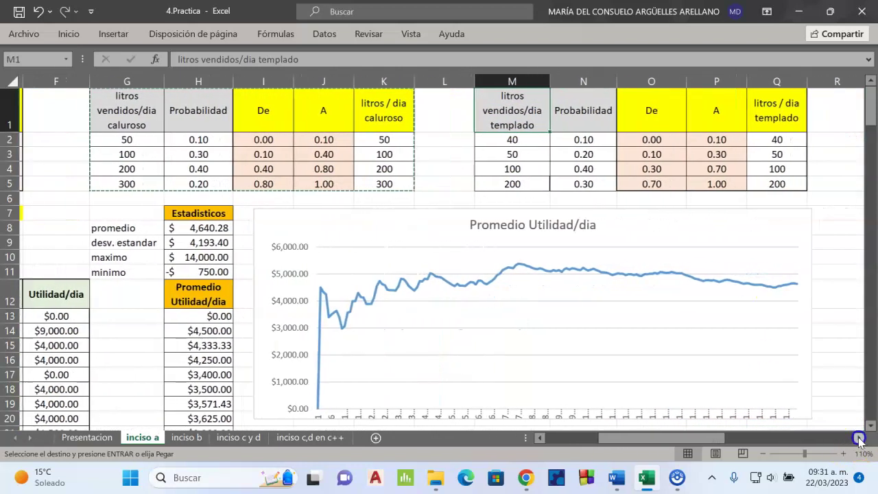
{"action": "key", "text": "ctrl+v"}
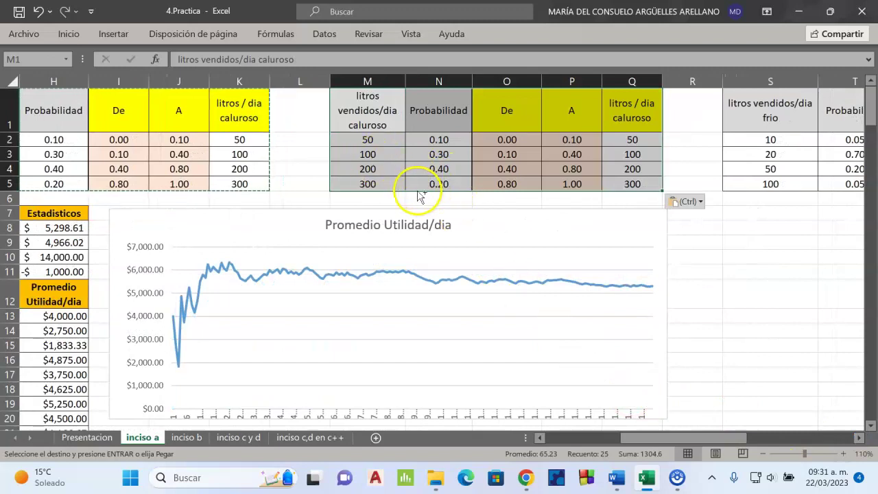
{"action": "key", "text": "ctrl+z"}
Step: Review the Templado table's litres and probabilities in M2:N5 and its cumulative ranges in O2:P5
{"action": "left_click", "coordinate": [386, 140]}
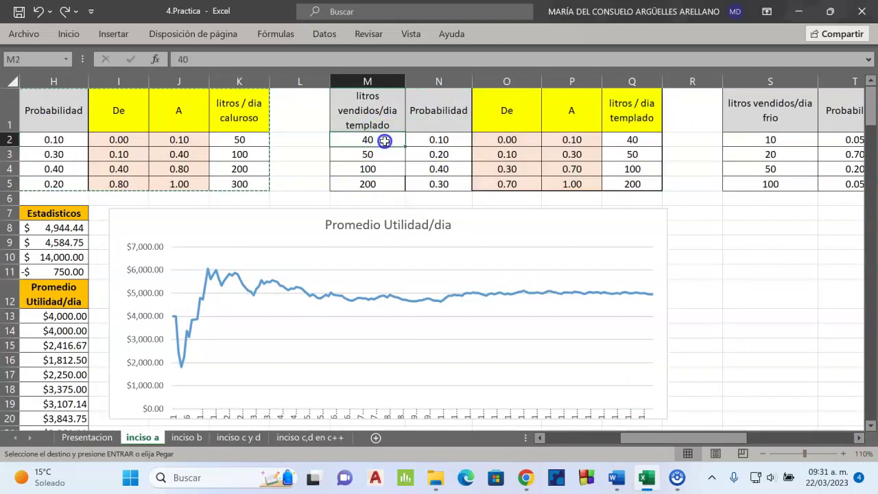
{"action": "left_click", "coordinate": [385, 128]}
{"action": "left_click_drag", "start_coordinate": [382, 141], "coordinate": [426, 178]}
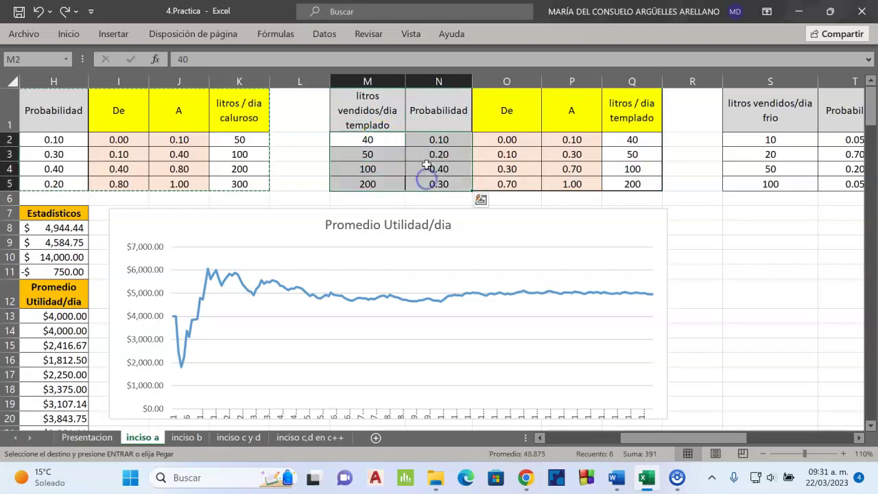
{"action": "left_click_drag", "start_coordinate": [509, 141], "coordinate": [560, 179]}
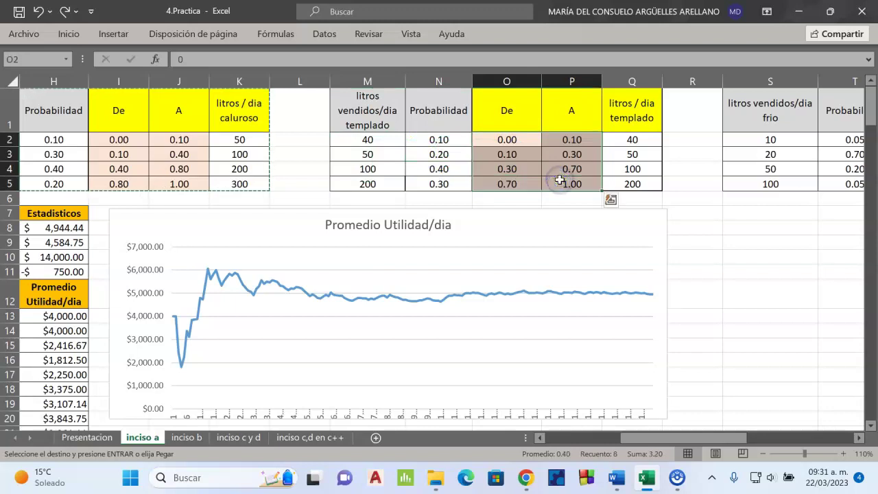
Step: Copy the Templado litres sold in M2:M5 into the litros / dia templado column at Q2
{"action": "left_click_drag", "start_coordinate": [371, 140], "coordinate": [369, 179]}
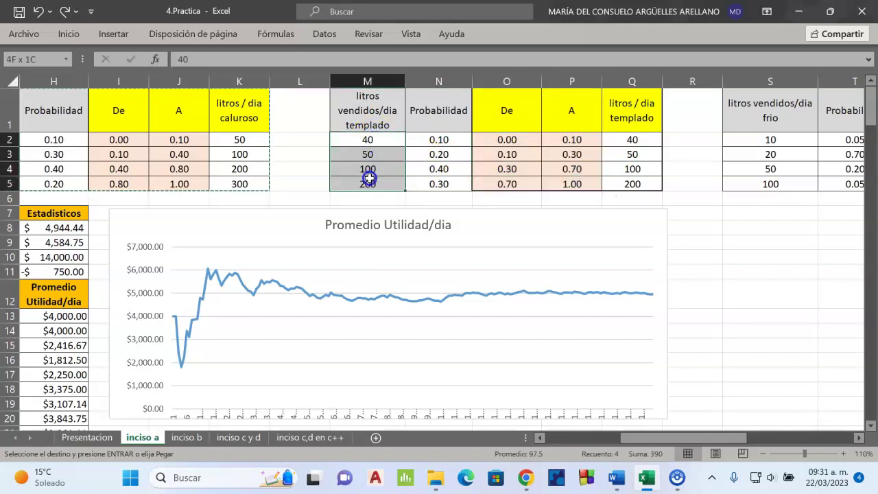
{"action": "left_click", "coordinate": [616, 141]}
{"action": "key", "text": "ctrl+v"}
{"action": "left_click", "coordinate": [632, 179]}
Step: Try pasting a copy of the Templado table M1:Q5 at S1, and undo the paste
{"action": "left_click_drag", "start_coordinate": [388, 112], "coordinate": [620, 184]}
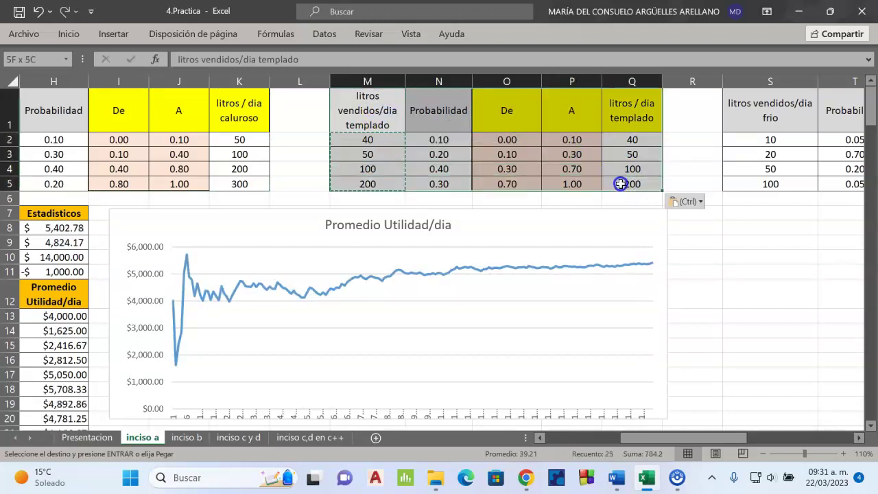
{"action": "left_click", "coordinate": [859, 437]}
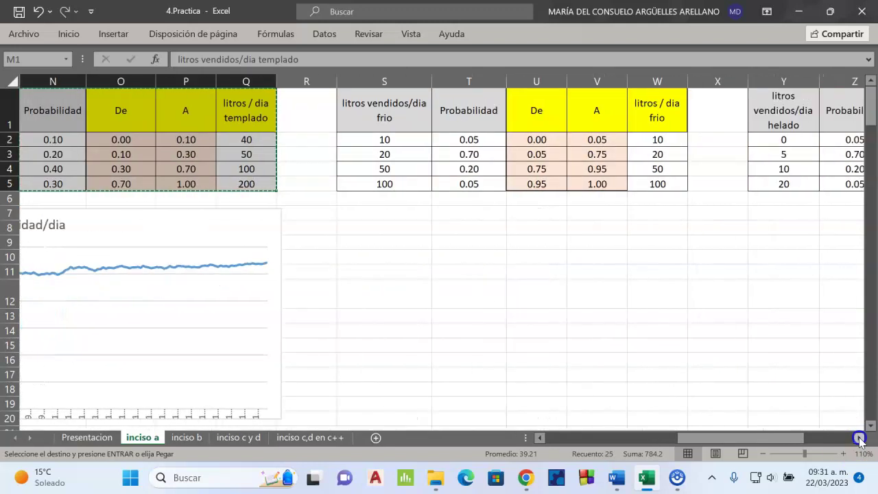
{"action": "left_click", "coordinate": [859, 438]}
{"action": "left_click", "coordinate": [324, 121]}
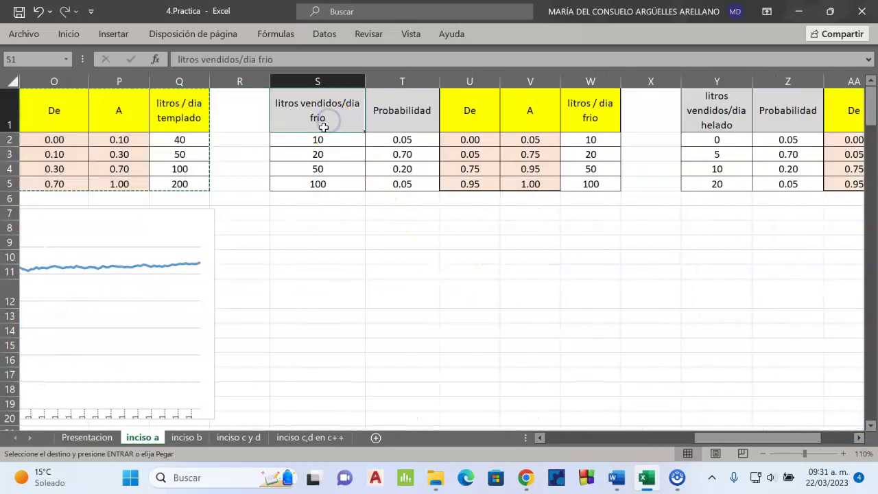
{"action": "key", "text": "ctrl+v"}
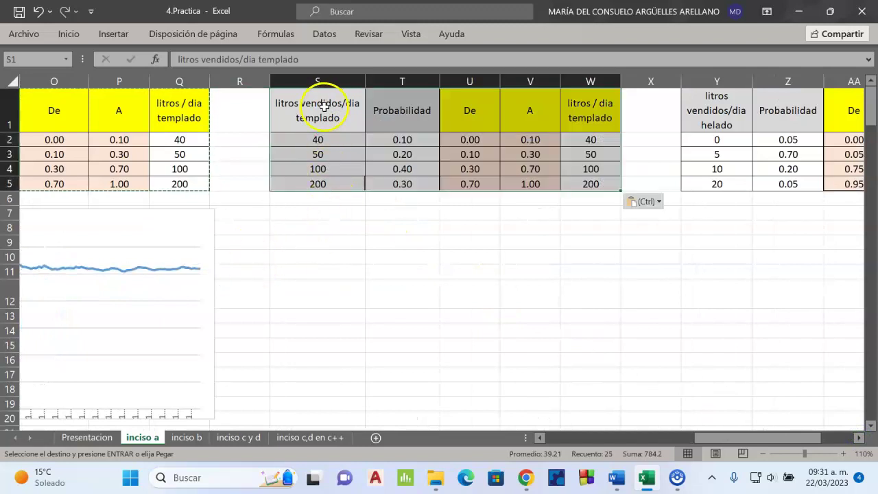
{"action": "key", "text": "ctrl+z"}
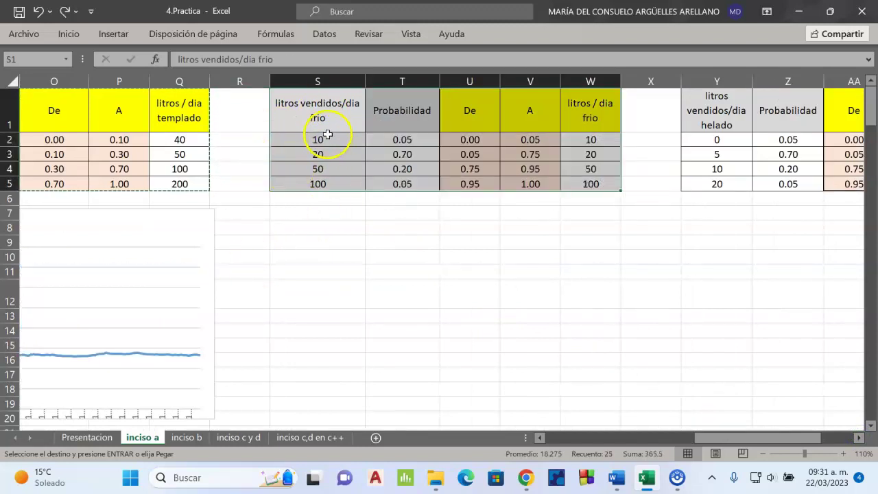
Step: Copy the Frio litres sold in S2:S5 into the litros / dia frio column W2:W5
{"action": "left_click", "coordinate": [322, 117]}
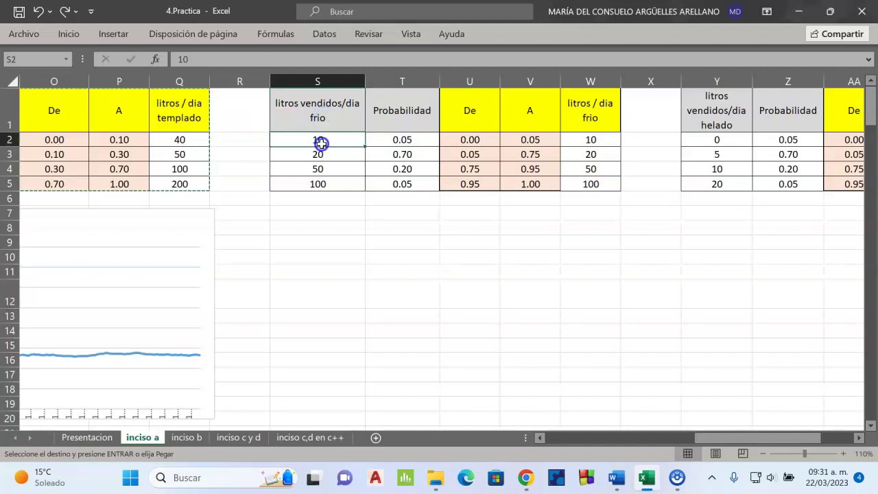
{"action": "left_click_drag", "start_coordinate": [321, 155], "coordinate": [317, 183]}
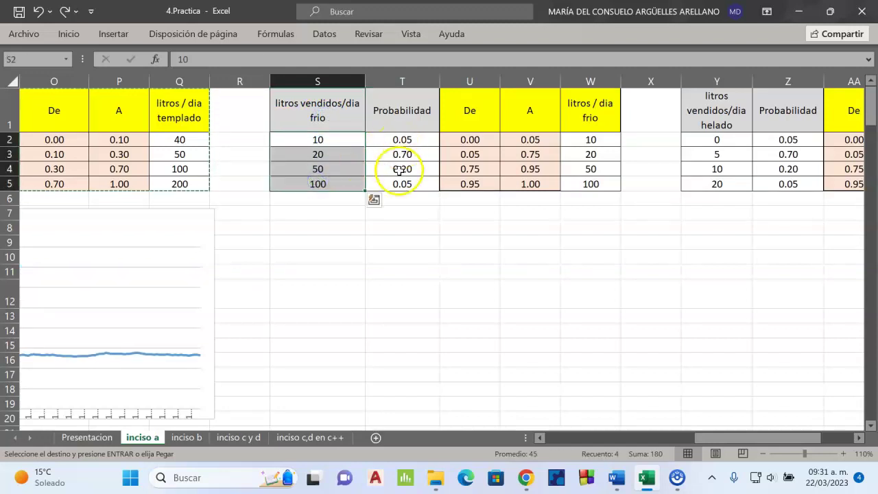
{"action": "key", "text": "ctrl+c"}
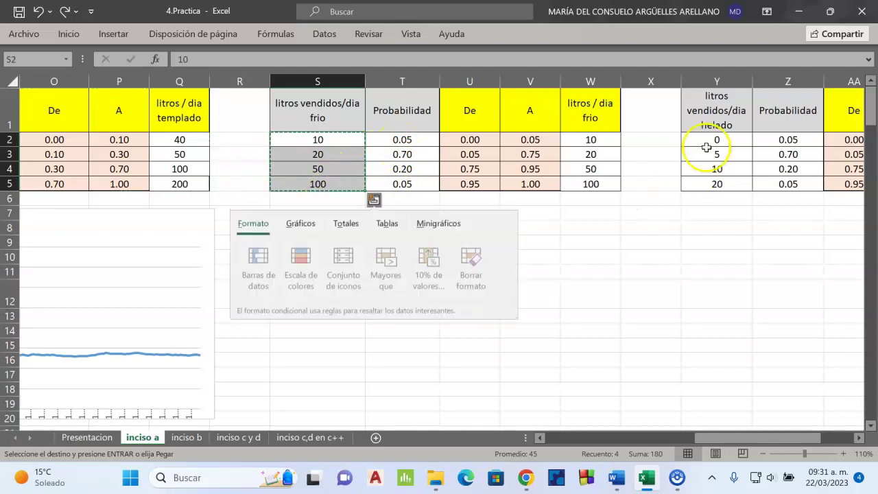
{"action": "left_click_drag", "start_coordinate": [588, 141], "coordinate": [588, 183]}
{"action": "key", "text": "ctrl+v"}
{"action": "left_click", "coordinate": [541, 264]}
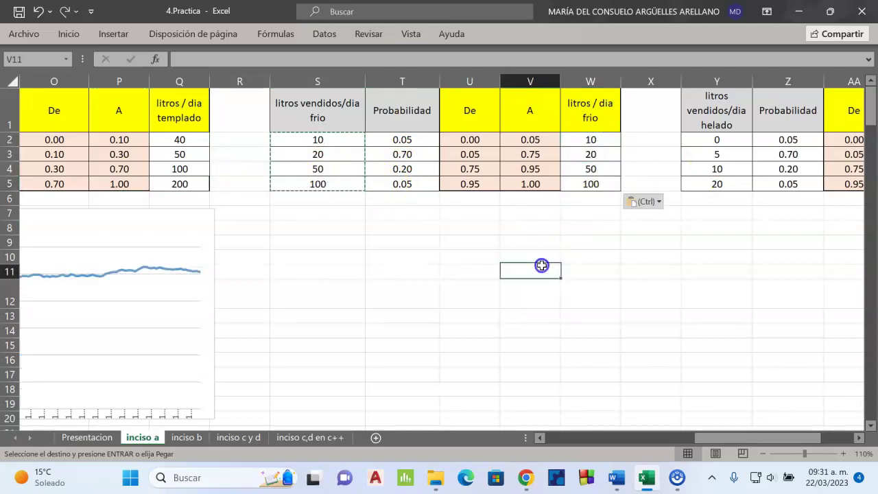
Step: Check the Frio ranges in U2:V5, then try pasting the Frio table S1:W5 at Y1 and undo the paste
{"action": "left_click_drag", "start_coordinate": [480, 140], "coordinate": [529, 182]}
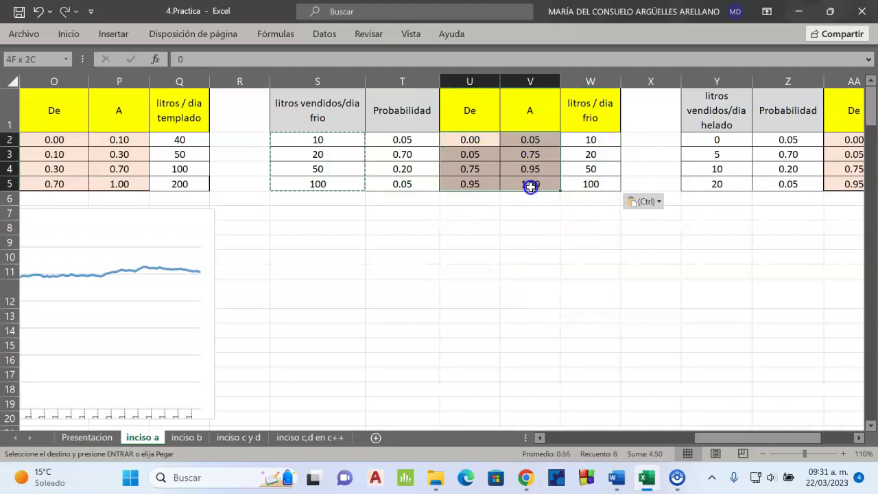
{"action": "left_click", "coordinate": [860, 436]}
{"action": "left_click", "coordinate": [859, 437]}
{"action": "left_click", "coordinate": [860, 437]}
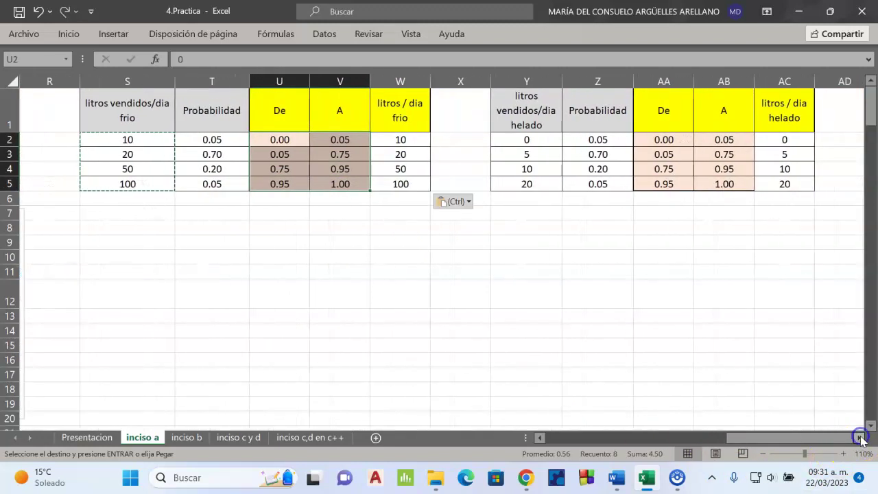
{"action": "left_click_drag", "start_coordinate": [98, 102], "coordinate": [384, 186]}
{"action": "left_click", "coordinate": [538, 120]}
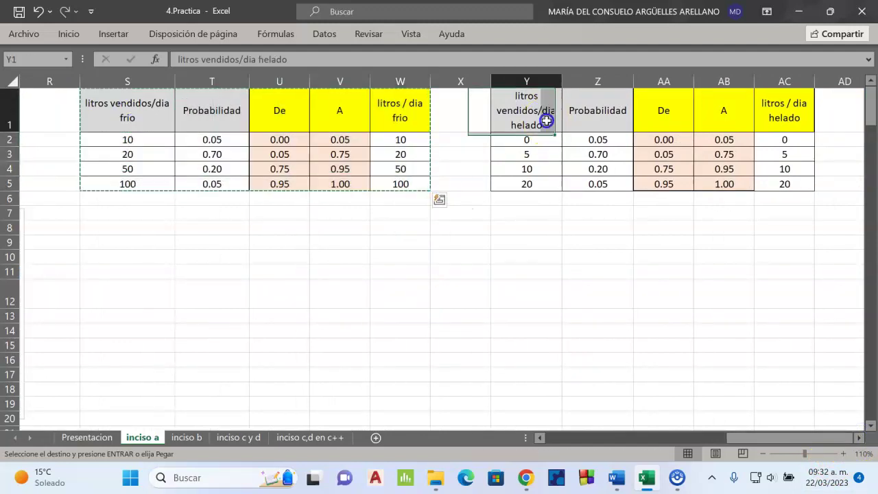
{"action": "key", "text": "ctrl+v"}
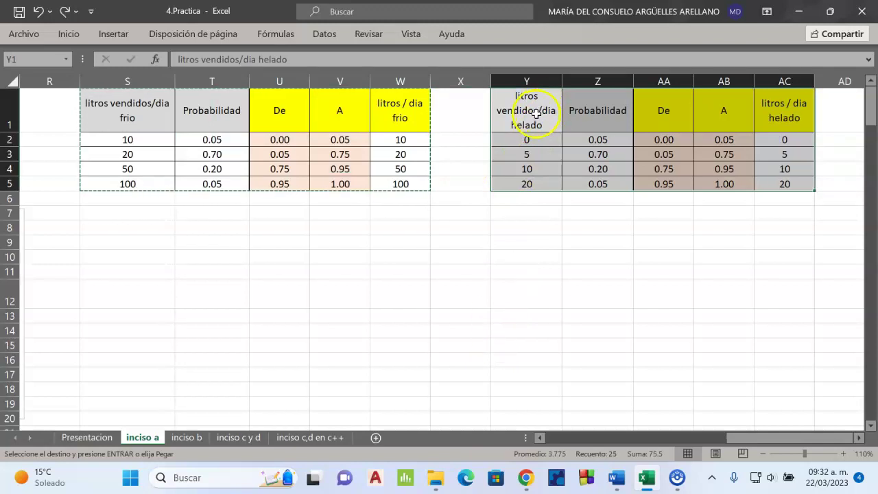
Step: Copy the Helado litres sold in Y2:Y5 into the litros / dia helado column at AC2
{"action": "left_click_drag", "start_coordinate": [529, 141], "coordinate": [535, 181]}
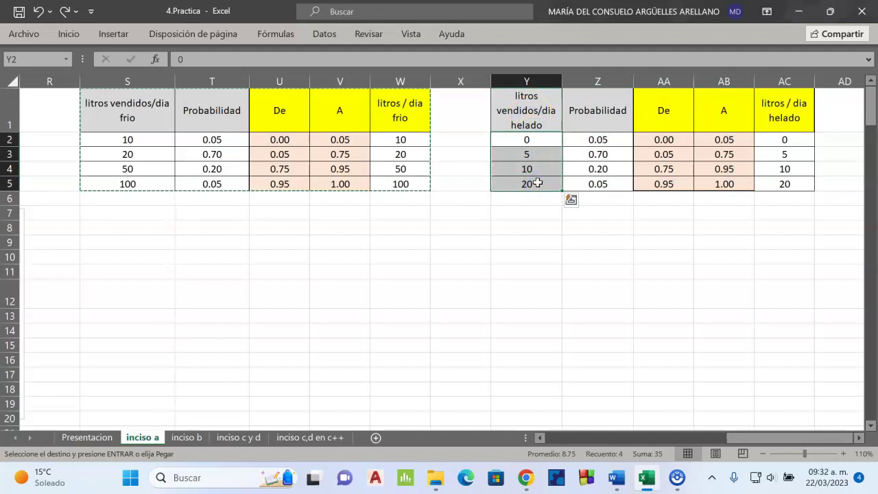
{"action": "key", "text": "ctrl+c"}
{"action": "left_click", "coordinate": [796, 140]}
{"action": "key", "text": "ctrl+v"}
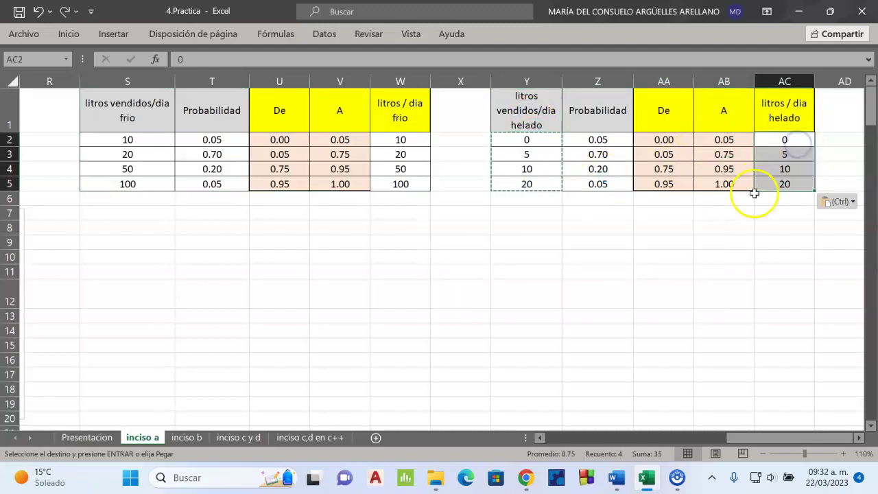
{"action": "left_click", "coordinate": [691, 285]}
{"action": "left_click", "coordinate": [625, 284]}
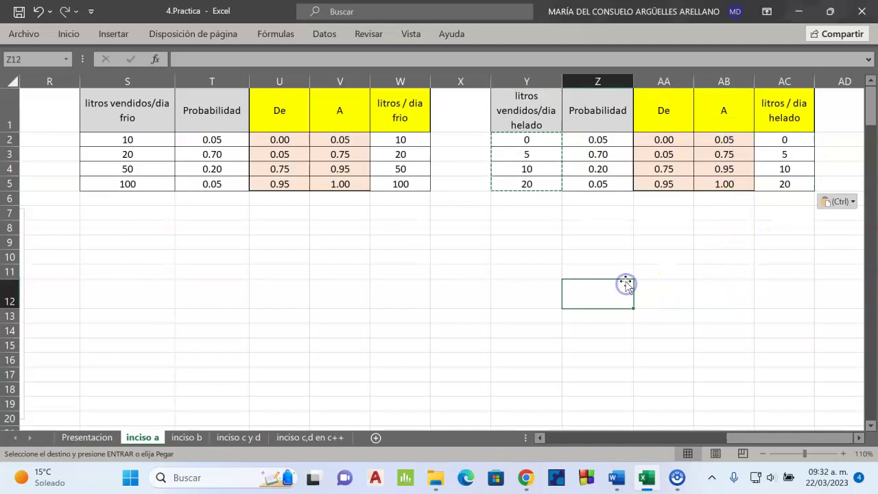
Step: Return to the start of the sheet and examine the 180-day simulation model from A7 down
{"action": "key", "text": "Left"}
{"action": "key", "text": "Left"}
{"action": "key", "text": "Left"}
{"action": "key", "text": "Left"}
{"action": "key", "text": "Left"}
{"action": "key", "text": "Left"}
{"action": "key", "text": "Left"}
{"action": "key", "text": "Left"}
{"action": "key", "text": "Left"}
{"action": "key", "text": "Left"}
{"action": "key", "text": "Left"}
{"action": "key", "text": "Left"}
{"action": "key", "text": "Left"}
{"action": "key", "text": "Left"}
{"action": "key", "text": "Left"}
{"action": "key", "text": "Left"}
{"action": "key", "text": "Left"}
{"action": "key", "text": "Left"}
{"action": "key", "text": "Left"}
{"action": "key", "text": "Left"}
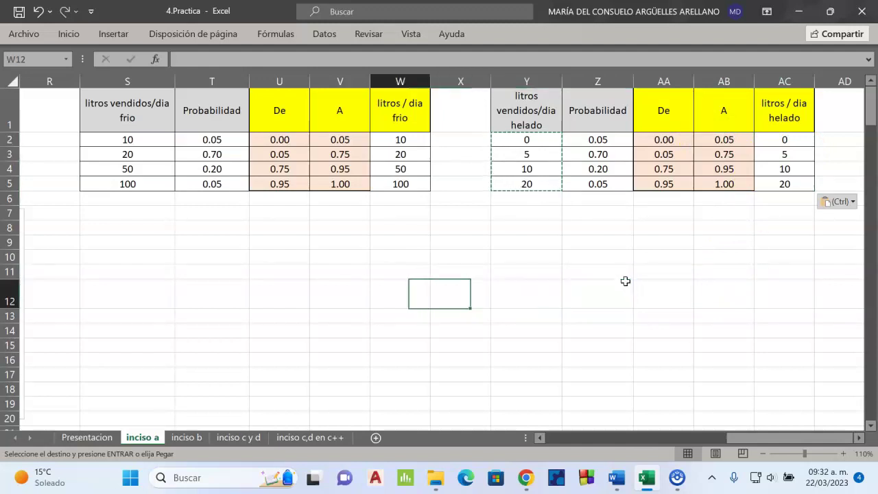
{"action": "key", "text": "Up"}
{"action": "key", "text": "Up"}
{"action": "key", "text": "Up"}
{"action": "key", "text": "Up"}
{"action": "key", "text": "Up"}
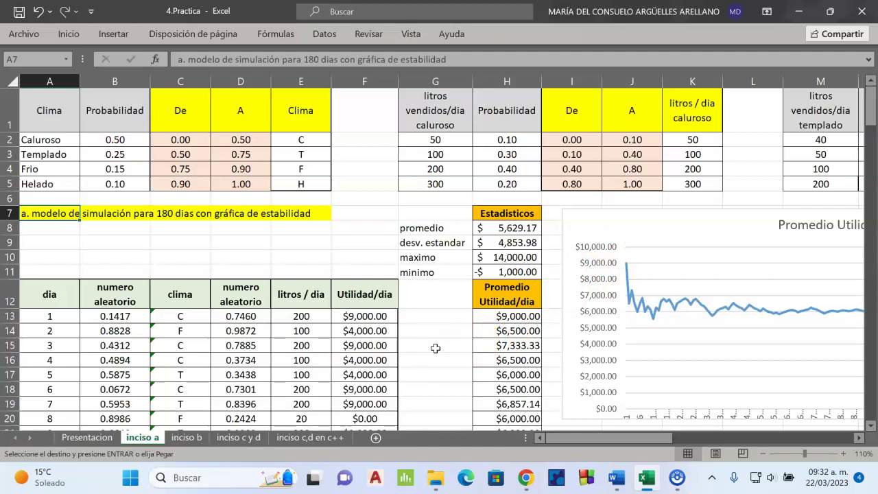
{"action": "scroll", "coordinate": [404, 343], "scroll_direction": "down", "scroll_amount": 2}
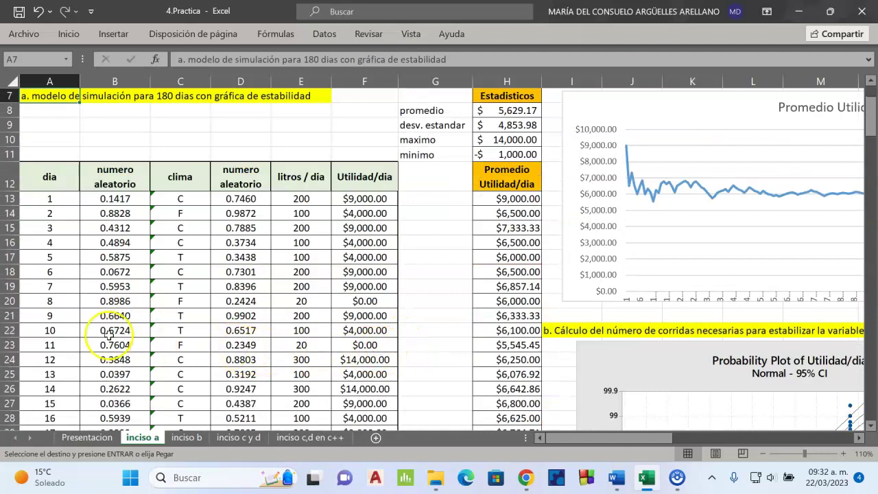
Step: Set wrapped, bold text on the dia header in A12 and copy its format to the headers B12:F12
{"action": "left_click", "coordinate": [53, 181]}
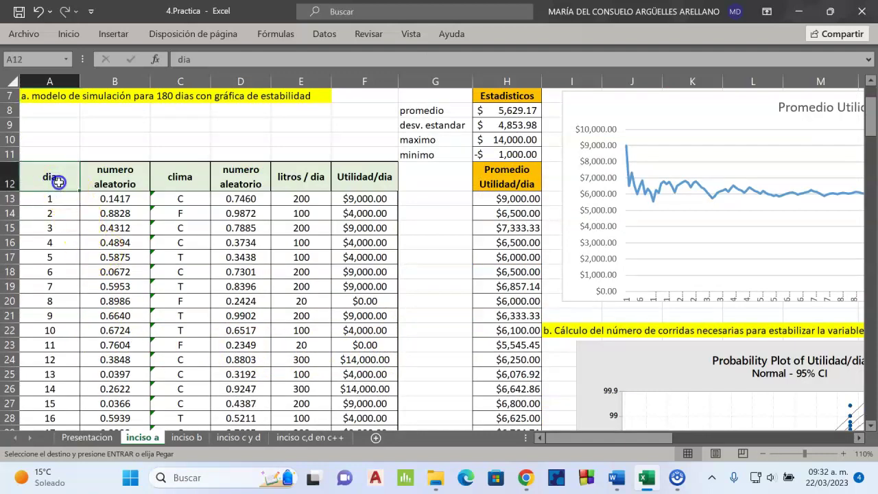
{"action": "left_click", "coordinate": [63, 35]}
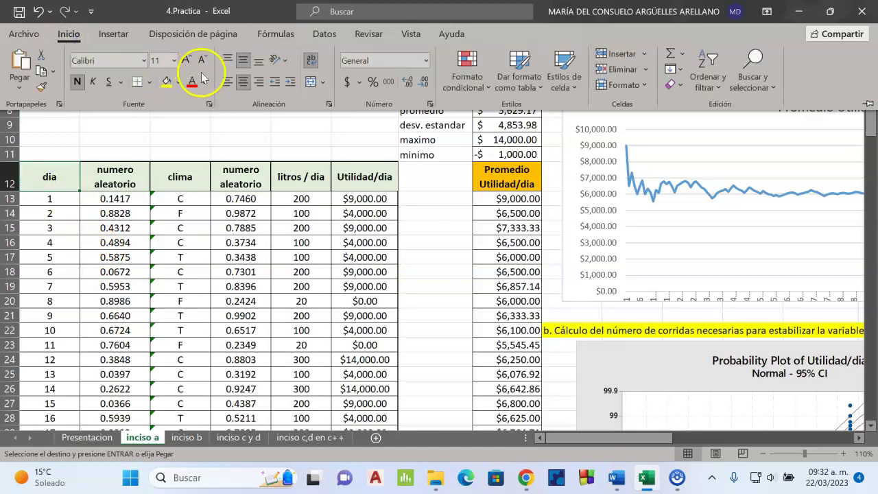
{"action": "left_click", "coordinate": [312, 60]}
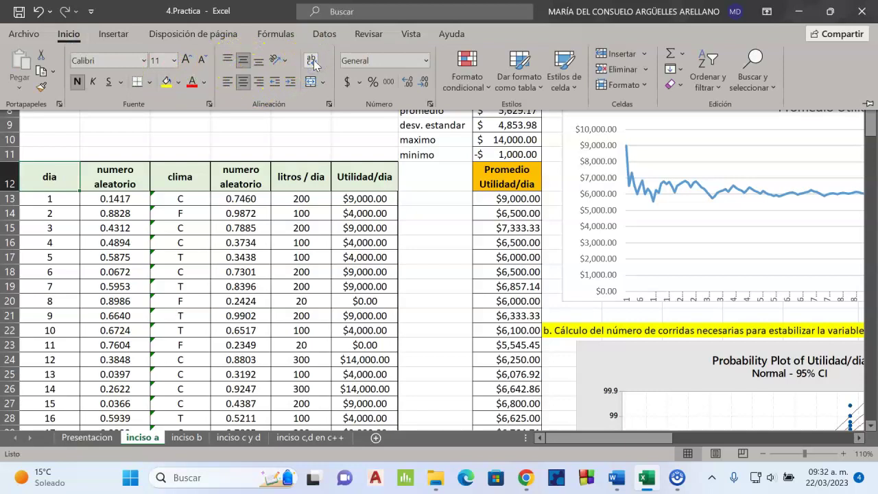
{"action": "left_click", "coordinate": [77, 82]}
{"action": "left_click", "coordinate": [41, 87]}
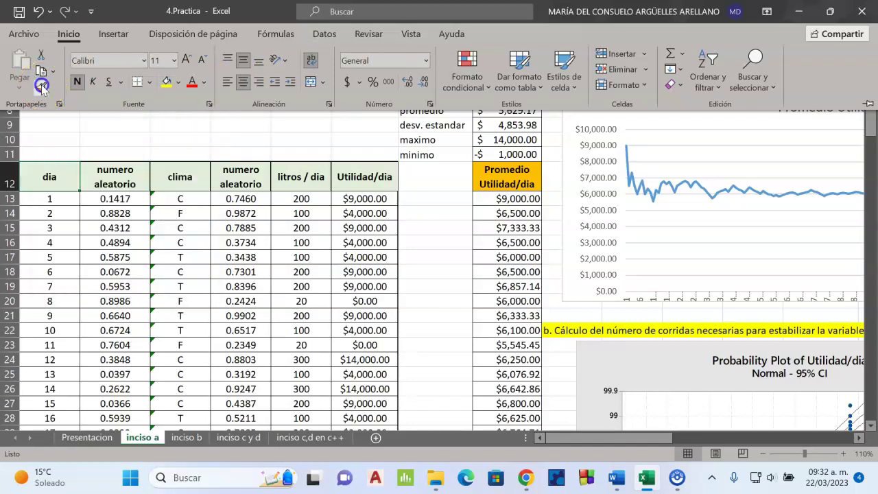
{"action": "left_click_drag", "start_coordinate": [107, 170], "coordinate": [337, 176]}
Step: Review the simulation table's random number, clima, litros / dia and Utilidad/dia columns by their headers in B12:F12
{"action": "left_click", "coordinate": [260, 228]}
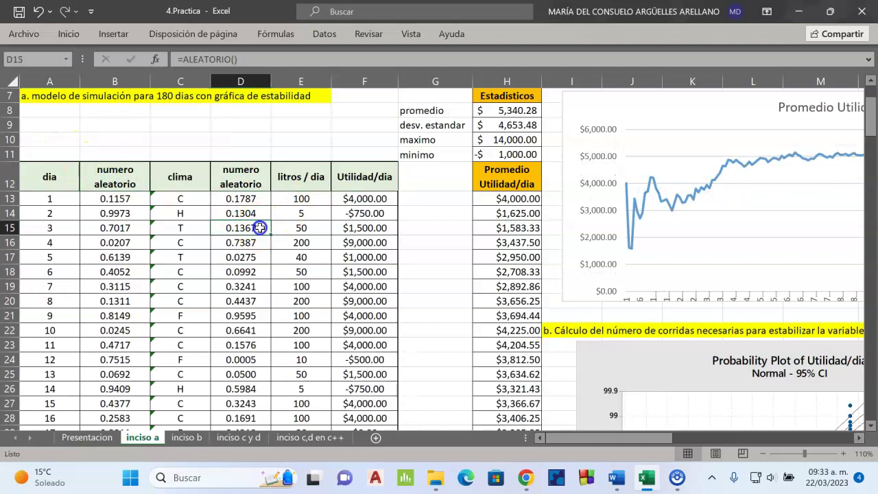
{"action": "left_click", "coordinate": [124, 181]}
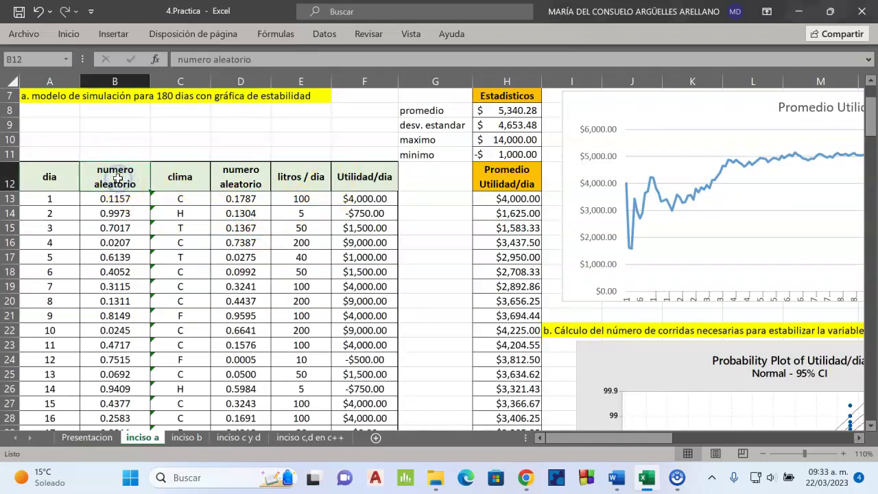
{"action": "left_click", "coordinate": [161, 176]}
{"action": "left_click", "coordinate": [255, 180]}
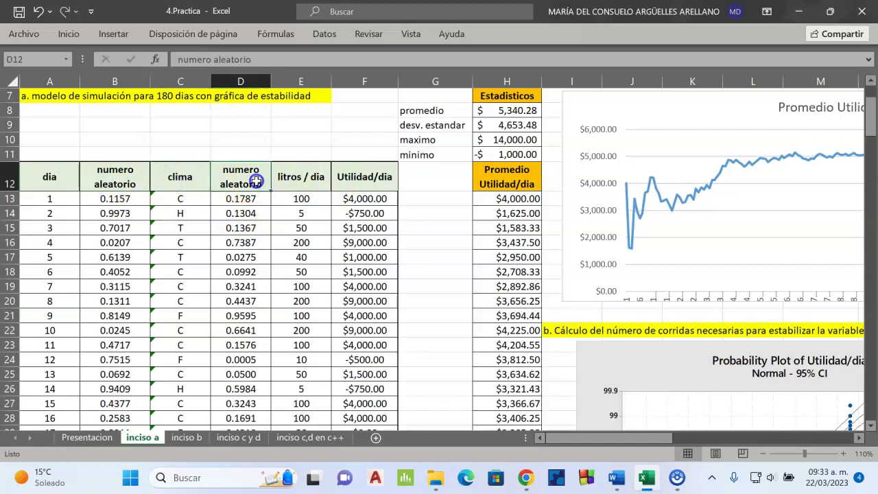
{"action": "left_click", "coordinate": [317, 183]}
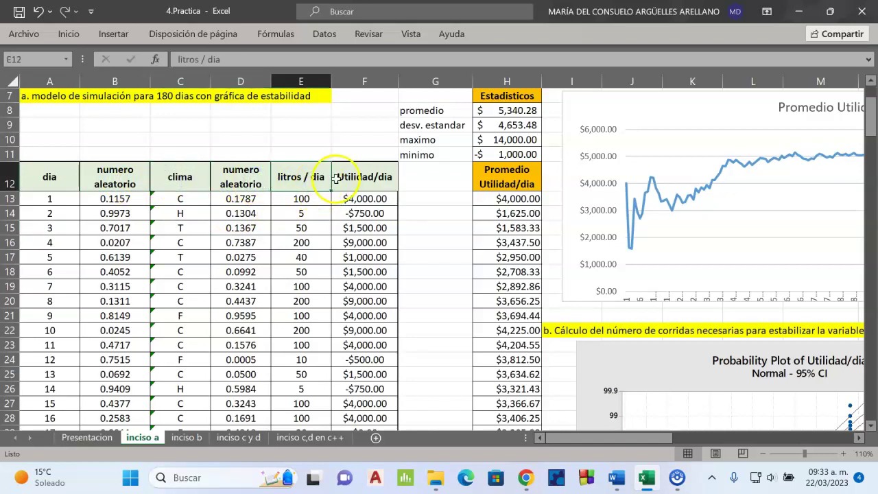
{"action": "left_click", "coordinate": [375, 182]}
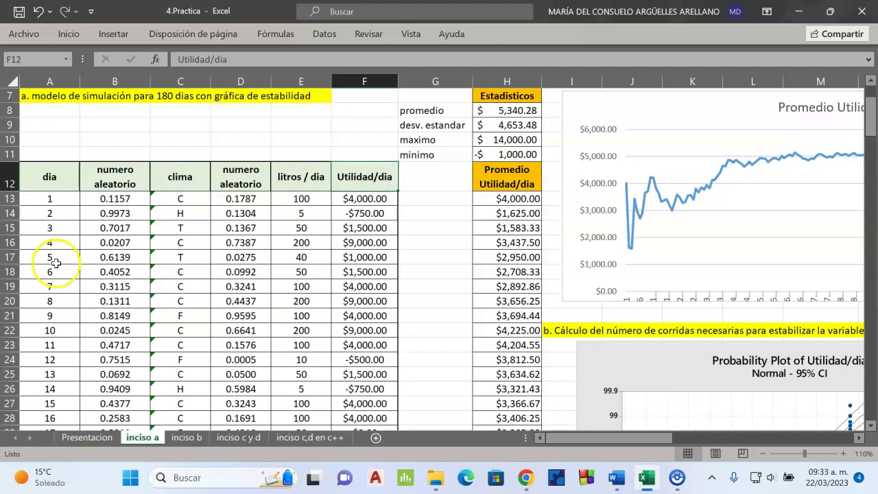
Step: Clear the simulation rows from A15:F15 downward and enter days 1 and 2 in A13 and A14
{"action": "left_click_drag", "start_coordinate": [34, 227], "coordinate": [349, 270]}
{"action": "key", "text": "ctrl+BackSpace"}
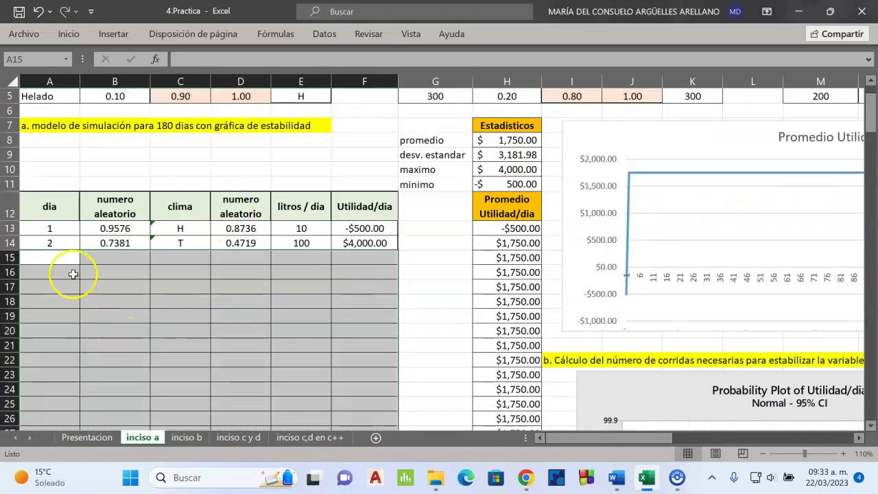
{"action": "left_click", "coordinate": [48, 230]}
{"action": "type", "text": "1"}
{"action": "key", "text": "Return"}
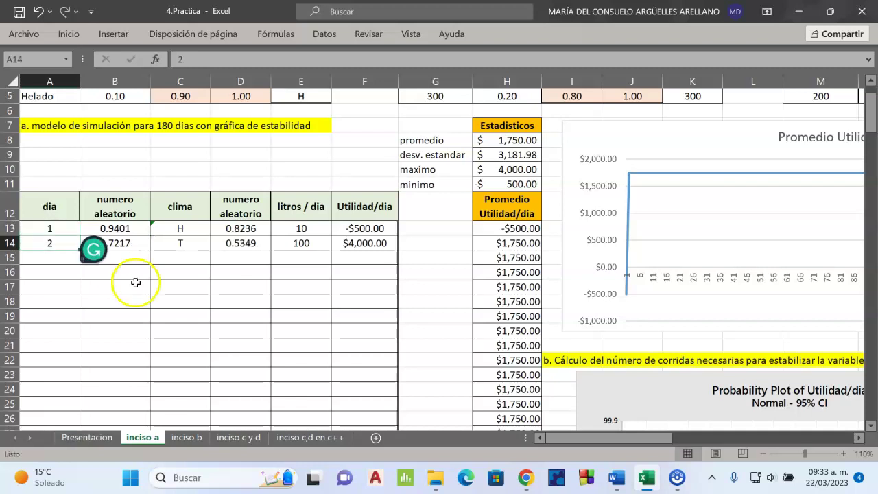
{"action": "type", "text": "2"}
{"action": "key", "text": "Return"}
Step: Extend the centred day series from A13:A14 down to day 180 in A192
{"action": "left_click_drag", "start_coordinate": [59, 229], "coordinate": [59, 246]}
{"action": "left_click", "coordinate": [60, 32]}
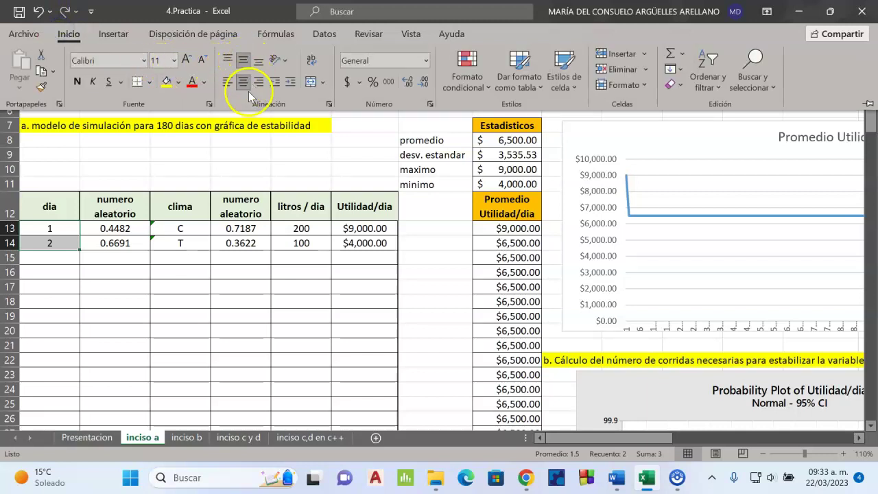
{"action": "left_click", "coordinate": [91, 270]}
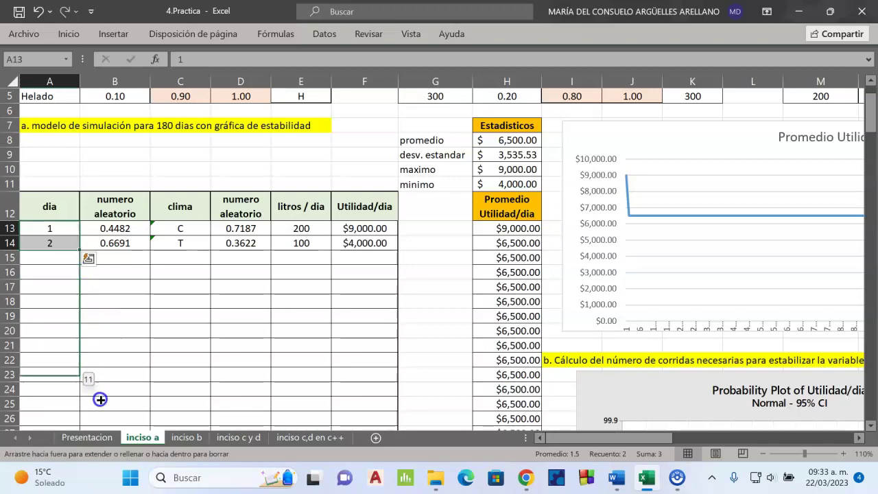
{"action": "left_click_drag", "start_coordinate": [95, 432], "coordinate": [88, 447]}
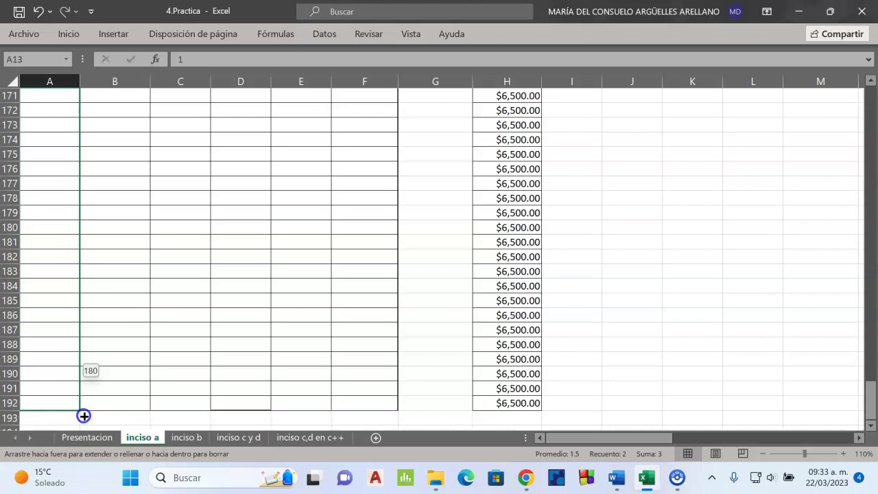
{"action": "left_click_drag", "start_coordinate": [83, 416], "coordinate": [83, 415]}
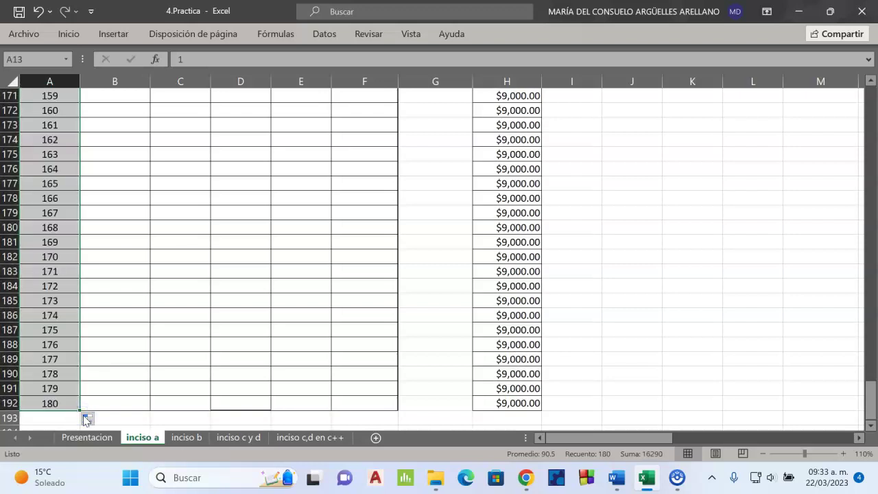
Step: Go back to the first simulation row and check the =ALEATORIO() formula in B13
{"action": "left_click", "coordinate": [42, 286]}
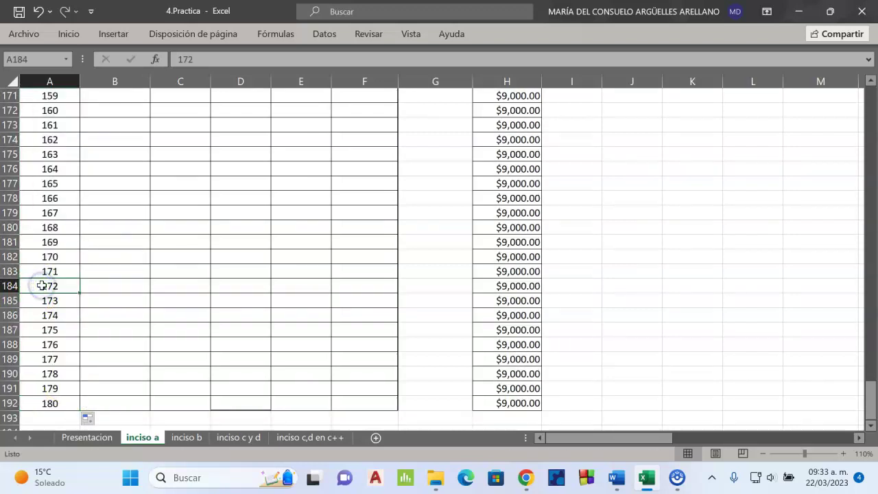
{"action": "key", "text": "Page_Up"}
{"action": "key", "text": "Page_Up"}
{"action": "key", "text": "Page_Up"}
{"action": "key", "text": "Page_Up"}
{"action": "key", "text": "Page_Up"}
{"action": "key", "text": "Page_Up"}
{"action": "key", "text": "Page_Up"}
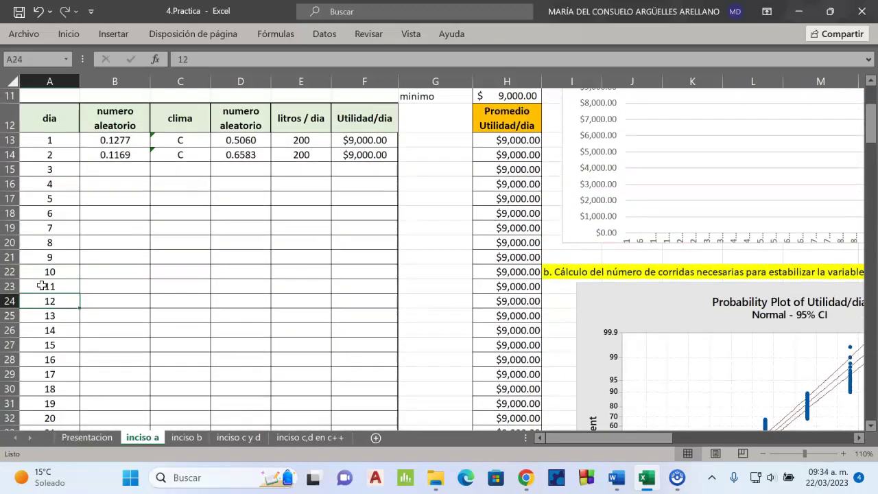
{"action": "scroll", "coordinate": [75, 254], "scroll_direction": "up", "scroll_amount": 2}
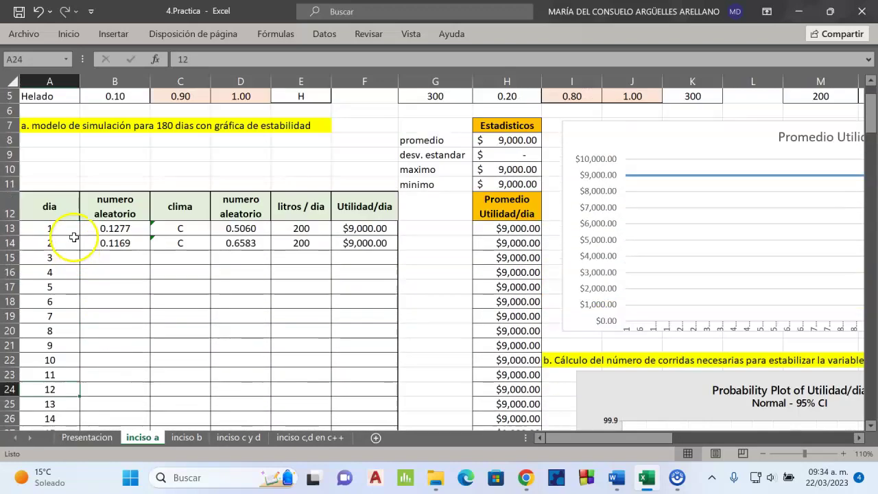
{"action": "left_click", "coordinate": [126, 228]}
{"action": "key", "text": "F2"}
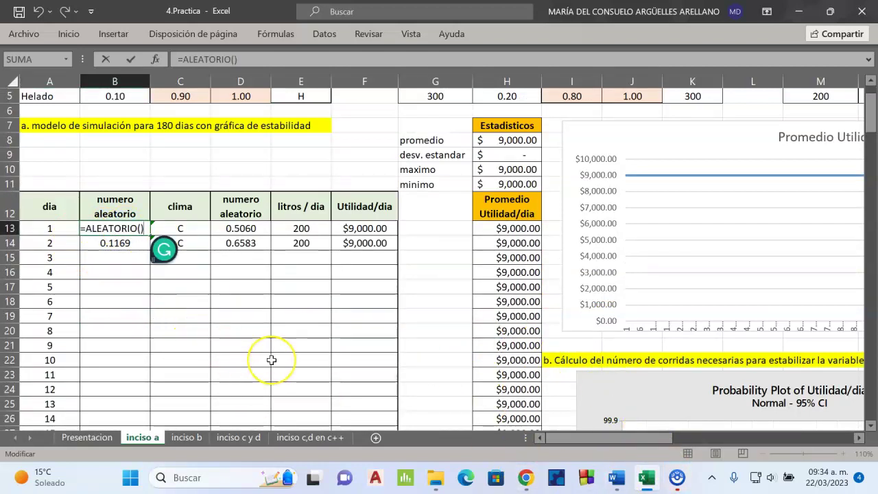
{"action": "key", "text": "Return"}
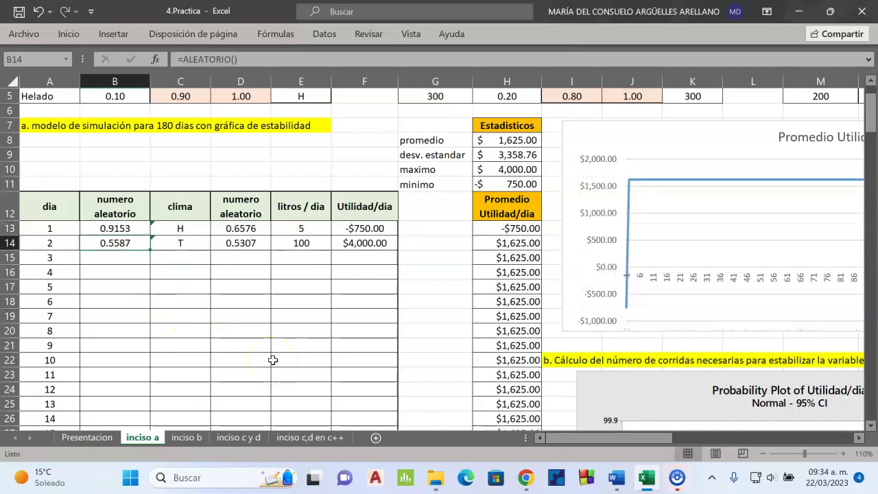
Step: Copy the ALEATORIO formula from B13 to B14 and fill the first numero aleatorio column down to day 180
{"action": "left_click", "coordinate": [128, 226]}
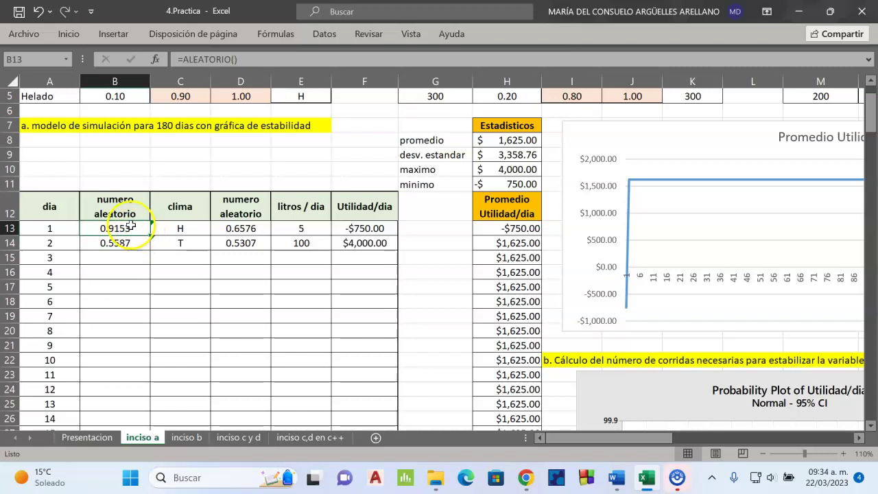
{"action": "left_click", "coordinate": [68, 34]}
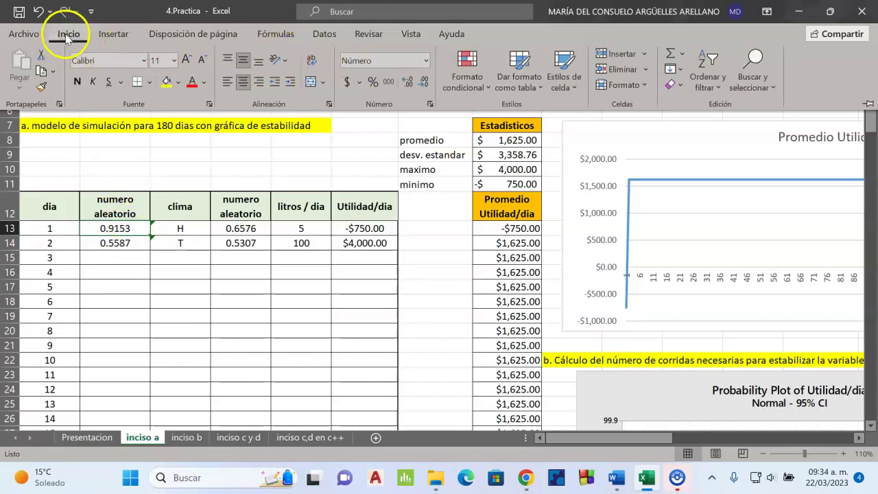
{"action": "left_click", "coordinate": [409, 83]}
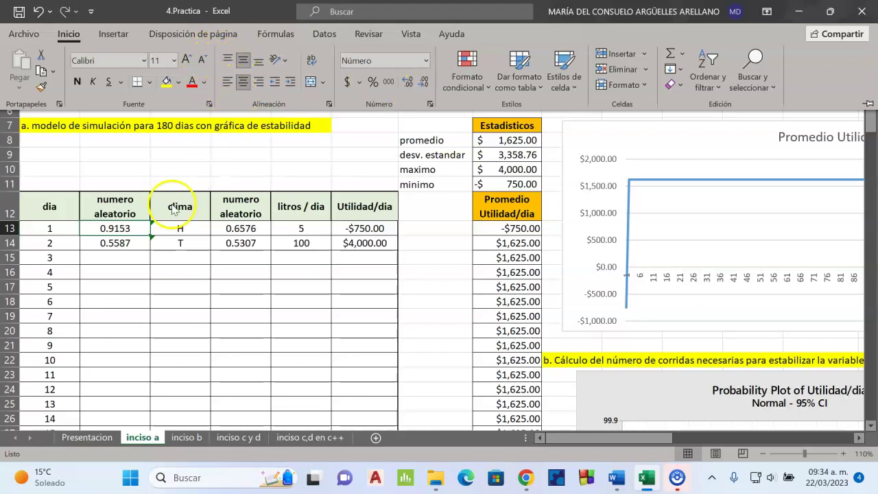
{"action": "left_click", "coordinate": [146, 235]}
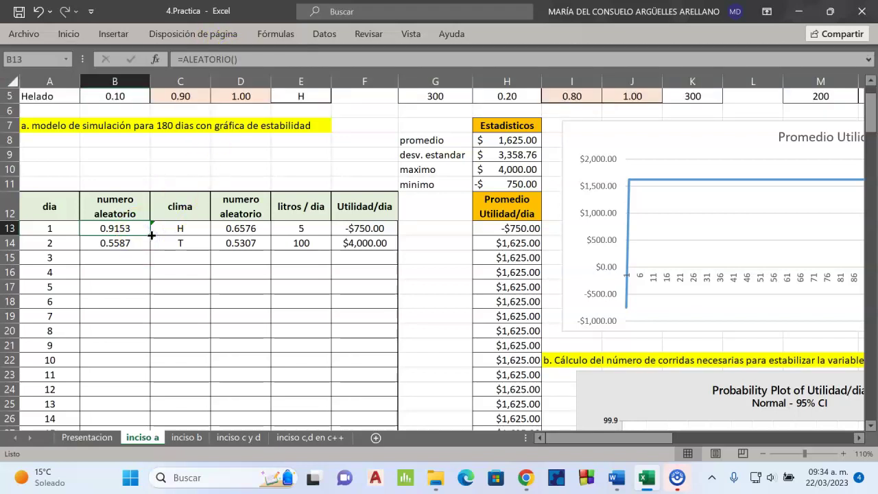
{"action": "left_click_drag", "start_coordinate": [151, 236], "coordinate": [149, 249]}
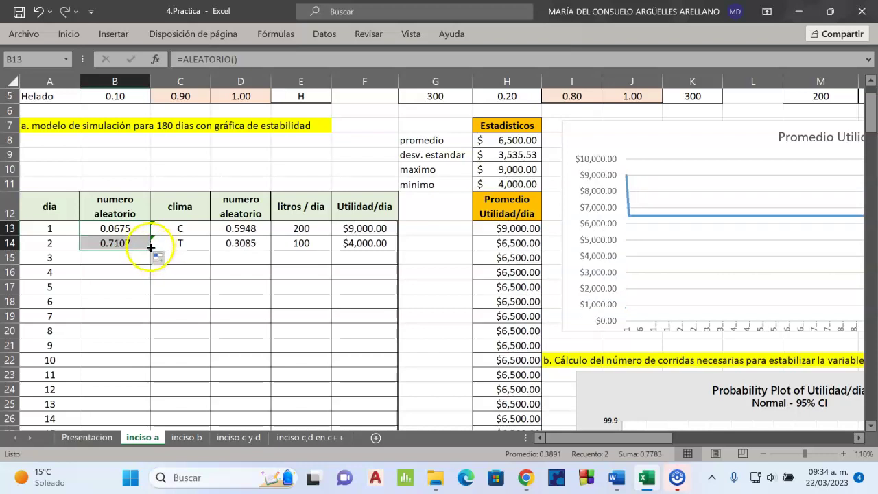
{"action": "double_click", "coordinate": [150, 248]}
{"action": "scroll", "coordinate": [111, 335], "scroll_direction": "down", "scroll_amount": 1}
{"action": "scroll", "coordinate": [111, 334], "scroll_direction": "up", "scroll_amount": 1}
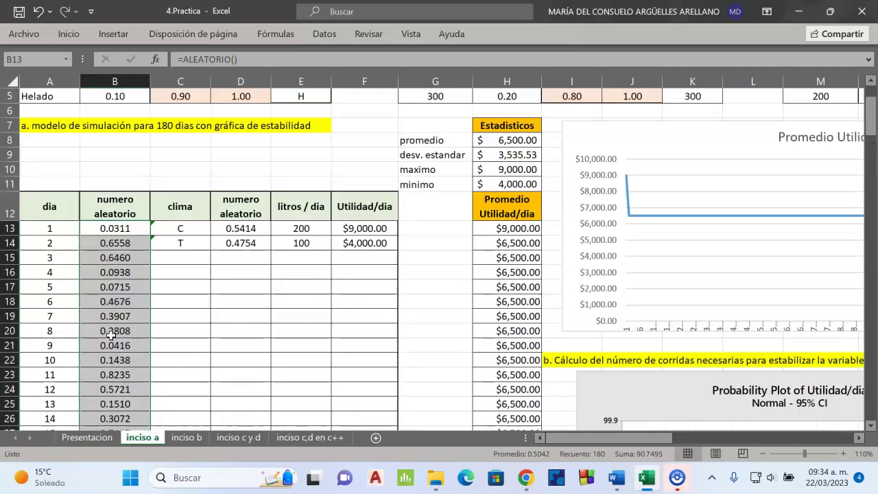
Step: Examine the BUSCARV formula in C13 against the Caluroso and Templado ranges in C2:E3
{"action": "left_click", "coordinate": [159, 284]}
{"action": "left_click", "coordinate": [182, 230]}
{"action": "scroll", "coordinate": [227, 233], "scroll_direction": "up", "scroll_amount": 2}
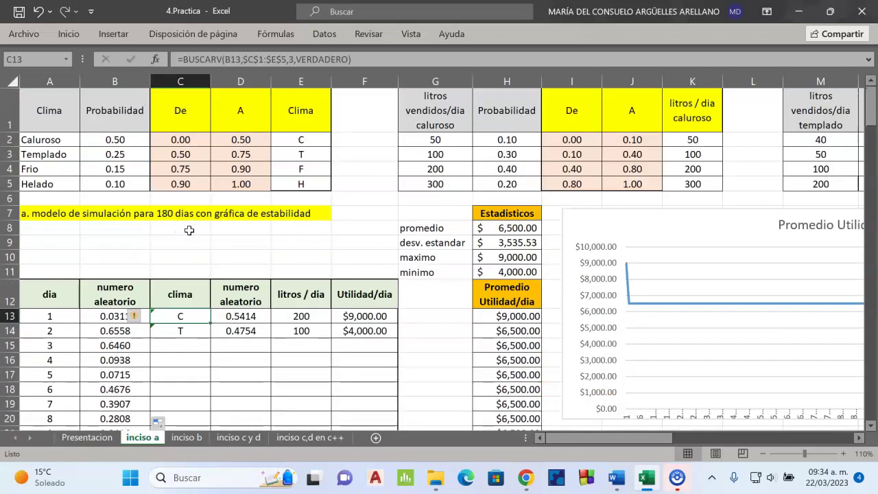
{"action": "key", "text": "F2"}
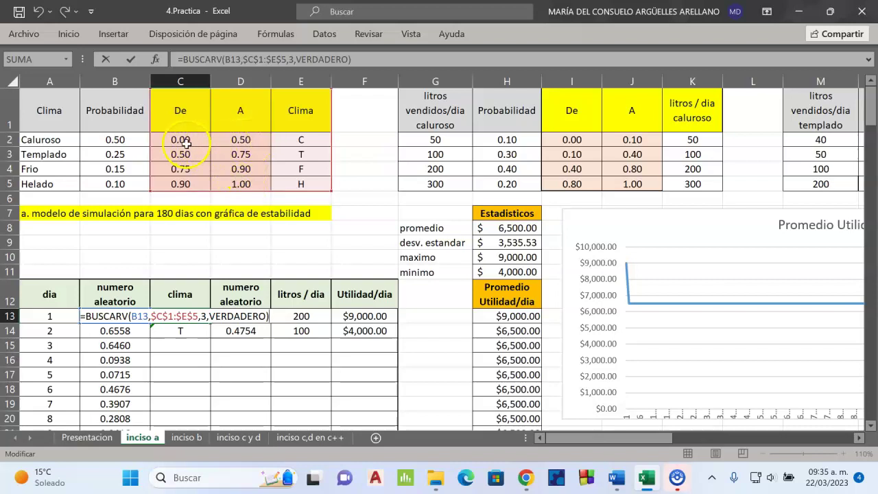
{"action": "left_click_drag", "start_coordinate": [185, 142], "coordinate": [379, 138]}
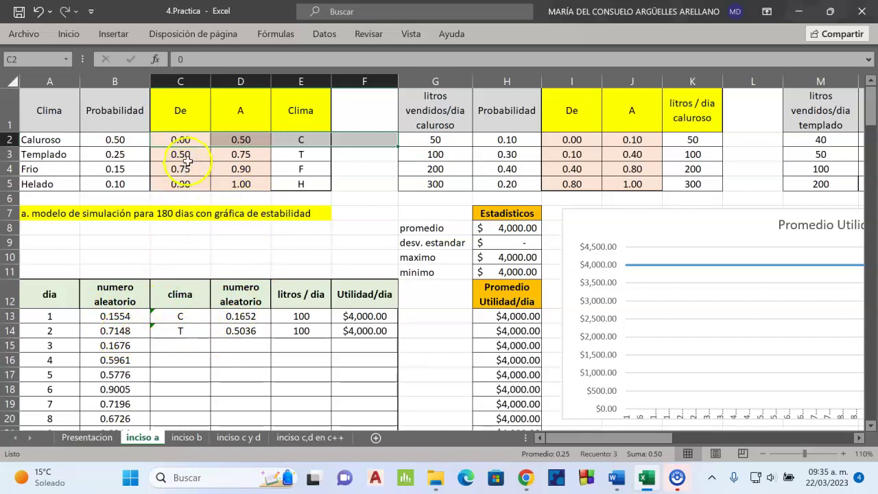
{"action": "left_click_drag", "start_coordinate": [188, 155], "coordinate": [366, 153]}
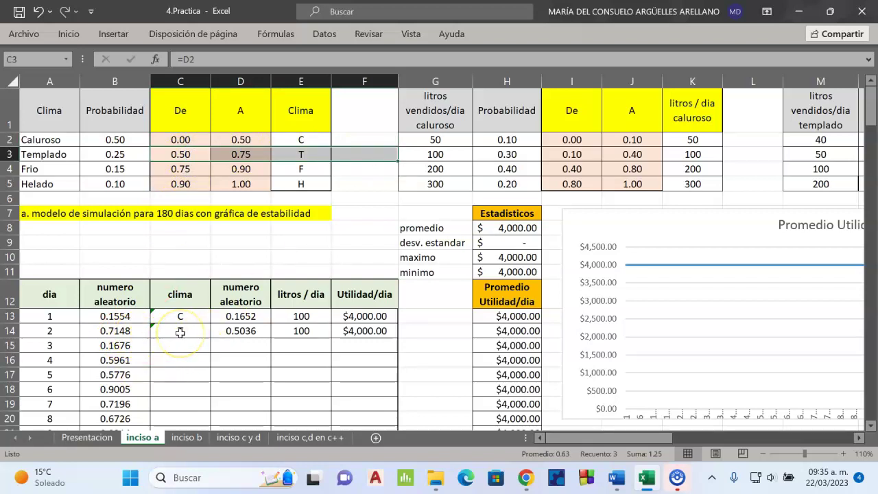
Step: Copy the BUSCARV formula from C13 to C14 and fill the clima column down to day 180
{"action": "left_click", "coordinate": [194, 316]}
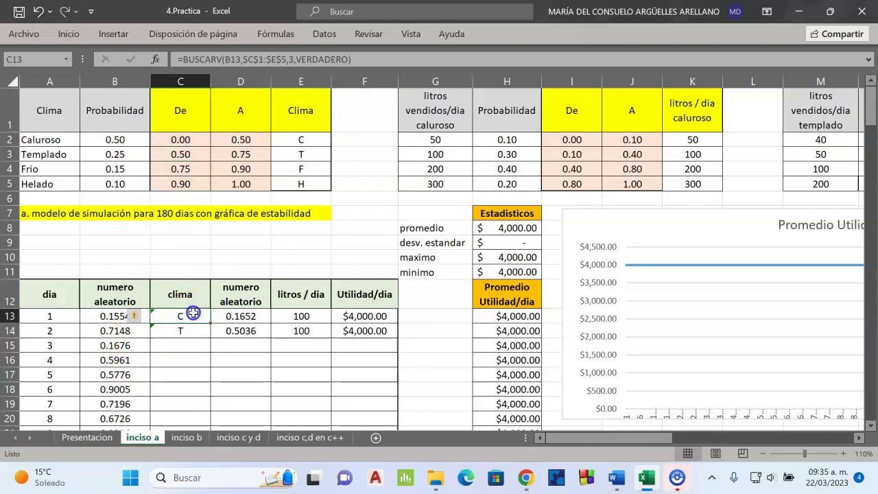
{"action": "left_click_drag", "start_coordinate": [211, 323], "coordinate": [209, 335]}
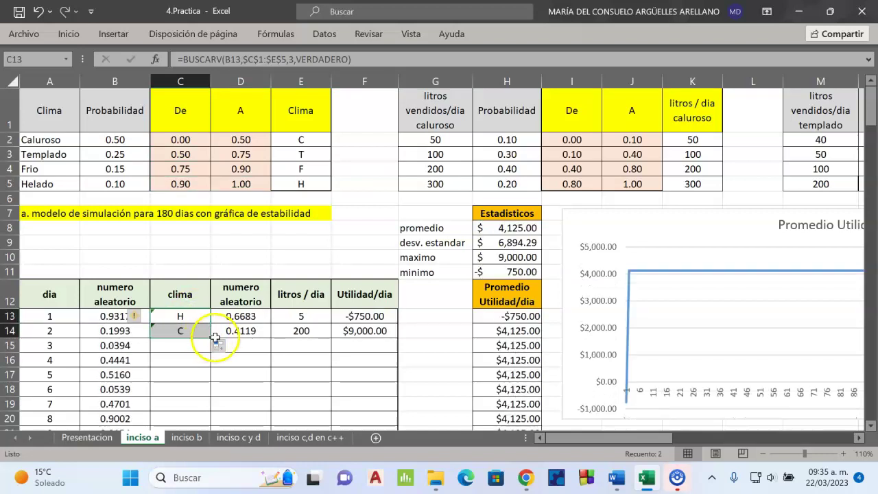
{"action": "double_click", "coordinate": [209, 338]}
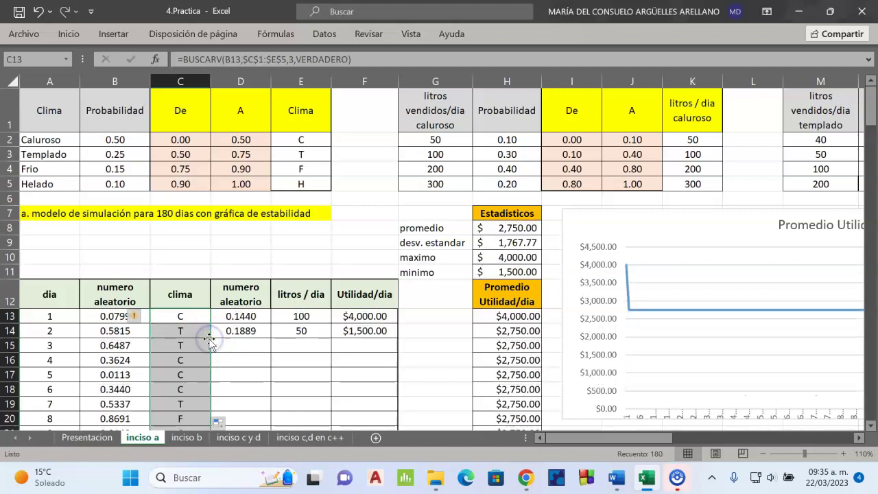
{"action": "left_click", "coordinate": [165, 364]}
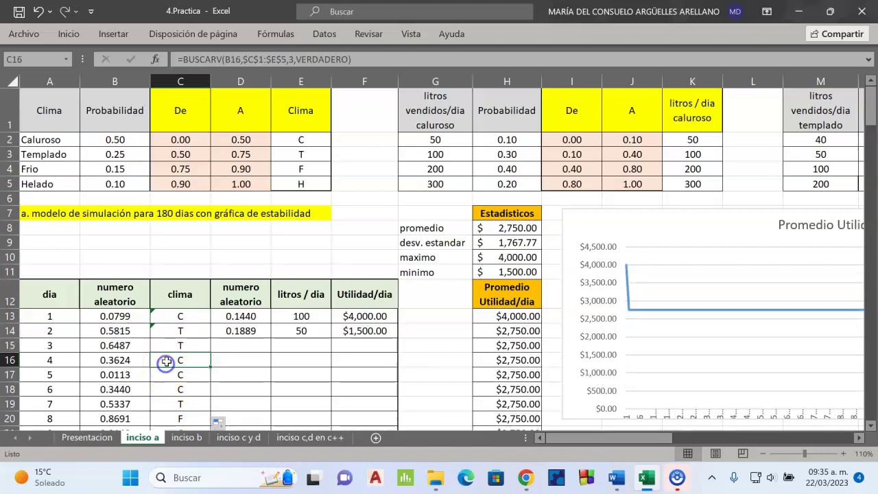
Step: Check the =ALEATORIO() formula in D13, copy it to D14 and fill the second numero aleatorio column down to day 180
{"action": "left_click", "coordinate": [243, 332]}
{"action": "left_click", "coordinate": [249, 316]}
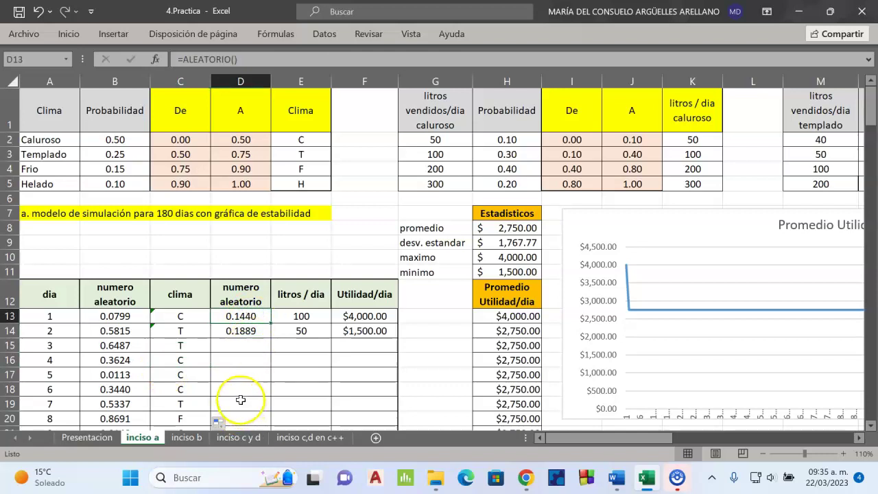
{"action": "key", "text": "F2"}
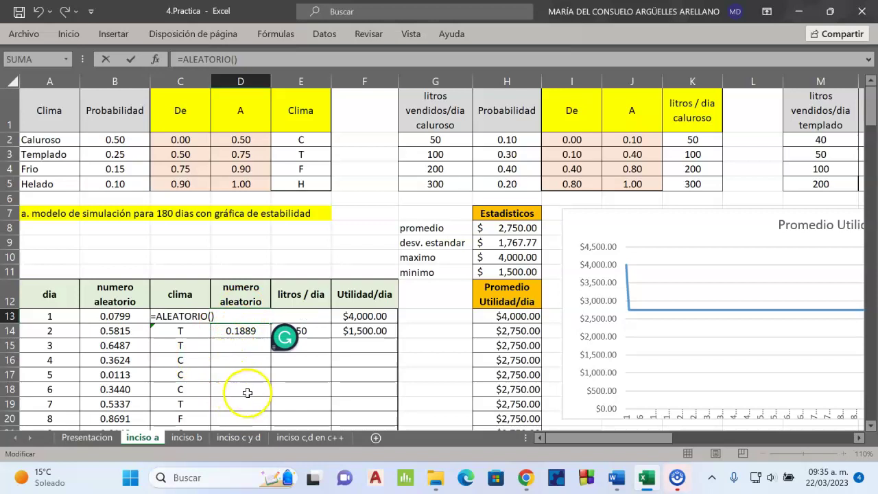
{"action": "key", "text": "Return"}
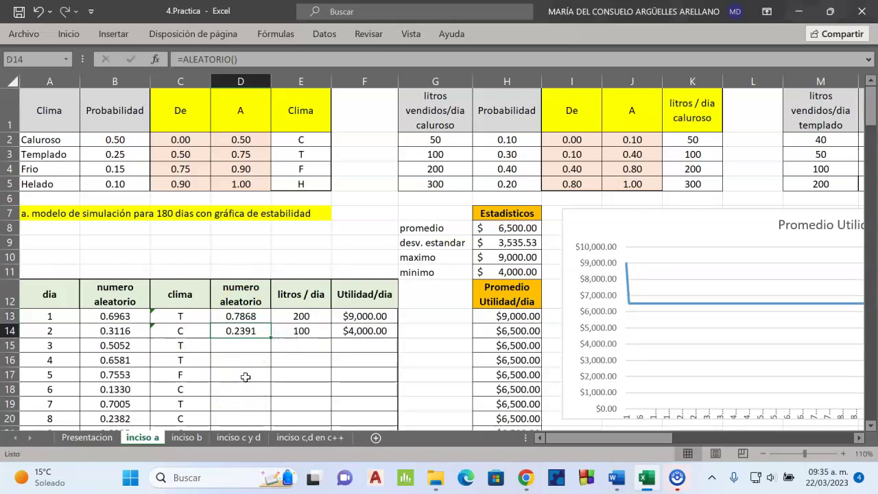
{"action": "left_click", "coordinate": [242, 315]}
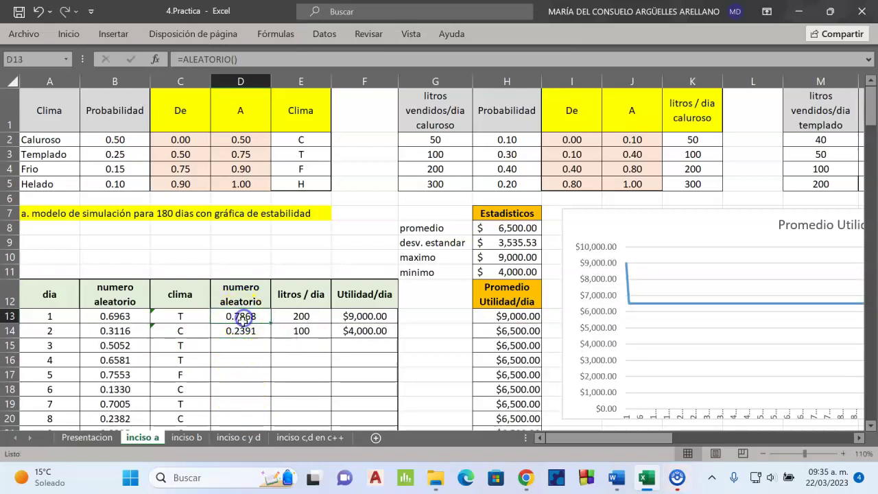
{"action": "left_click_drag", "start_coordinate": [273, 324], "coordinate": [272, 328]}
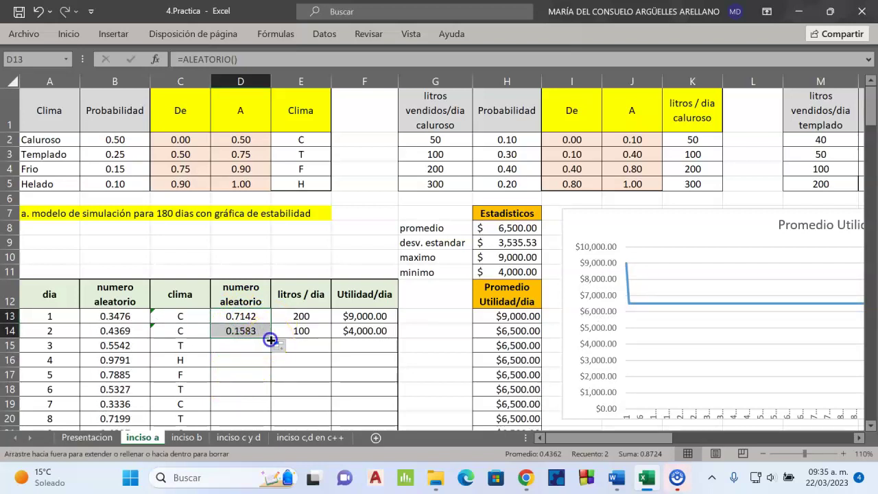
{"action": "double_click", "coordinate": [270, 338]}
Step: Compare the Caluroso climate range in C2:E2 with the matching caluroso litres range in I4:K4 for day 1
{"action": "left_click", "coordinate": [300, 317]}
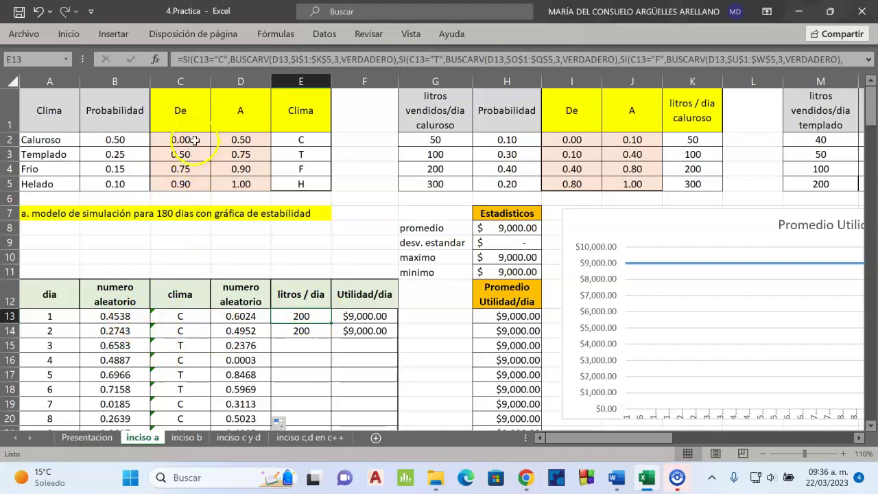
{"action": "left_click_drag", "start_coordinate": [194, 140], "coordinate": [280, 143]}
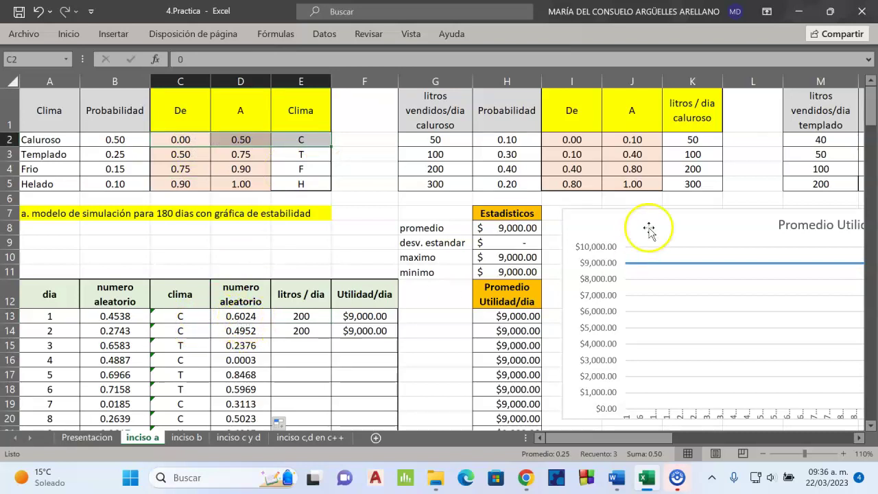
{"action": "left_click_drag", "start_coordinate": [588, 170], "coordinate": [731, 169]}
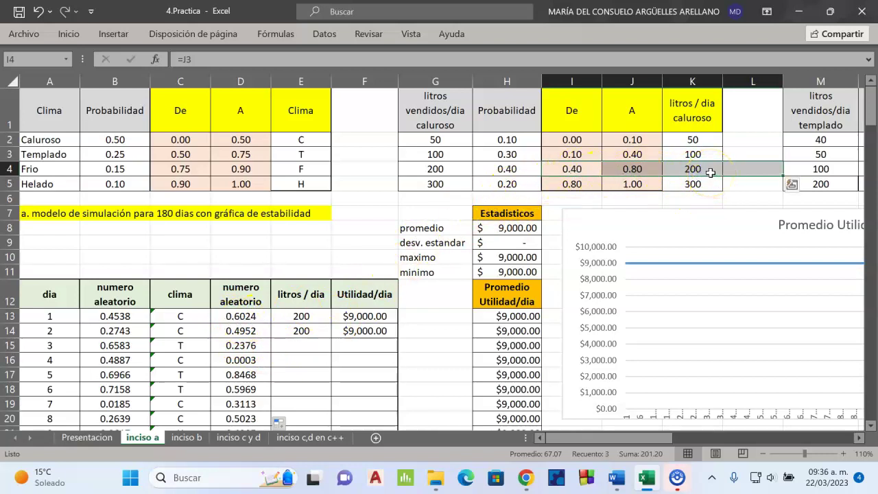
Step: Examine the nested SI and BUSCARV formula in E13 against the caluroso table I1:K5 and the templado table O1:Q5
{"action": "left_click", "coordinate": [301, 315]}
{"action": "key", "text": "F2"}
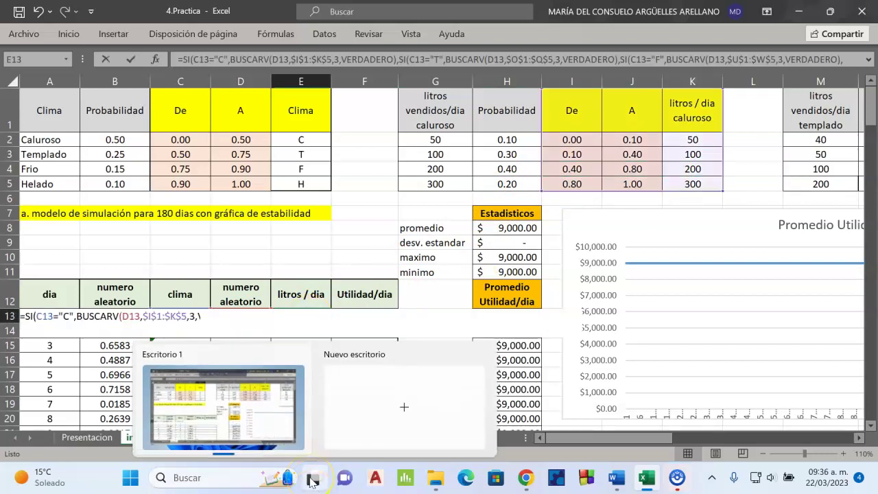
{"action": "left_click", "coordinate": [26, 325]}
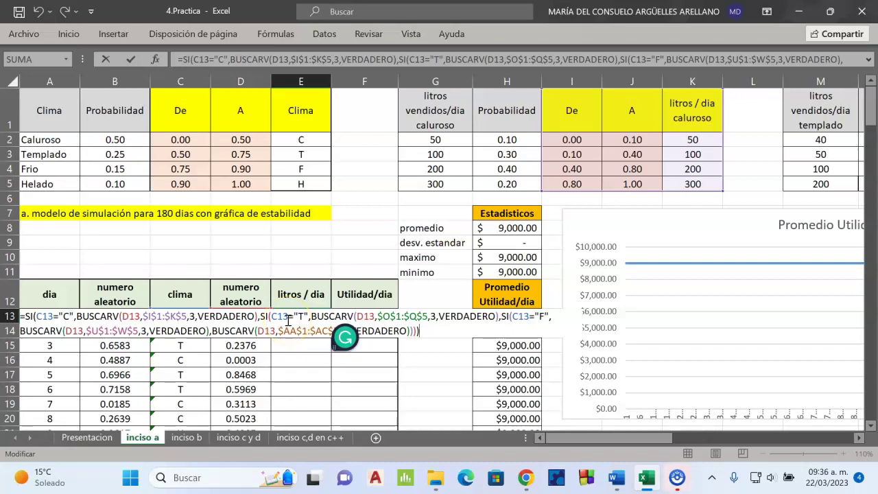
{"action": "left_click", "coordinate": [16, 322]}
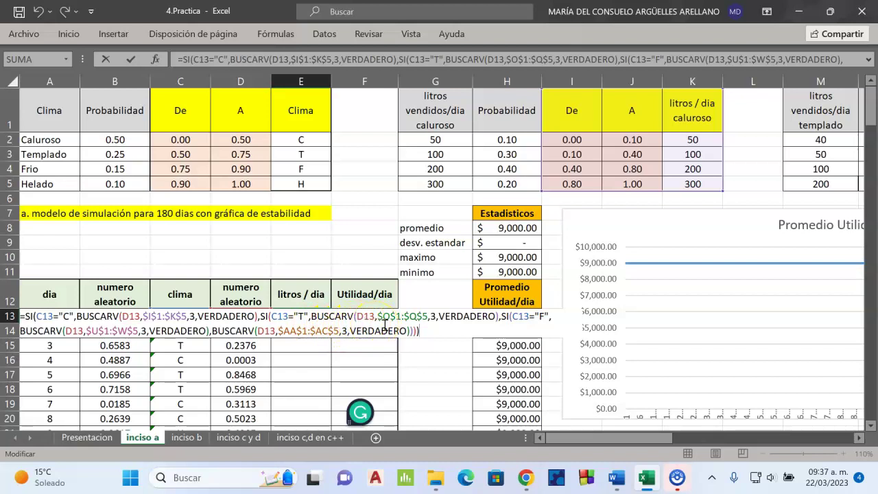
{"action": "left_click", "coordinate": [859, 438]}
{"action": "left_click", "coordinate": [859, 438]}
{"action": "left_click", "coordinate": [859, 438]}
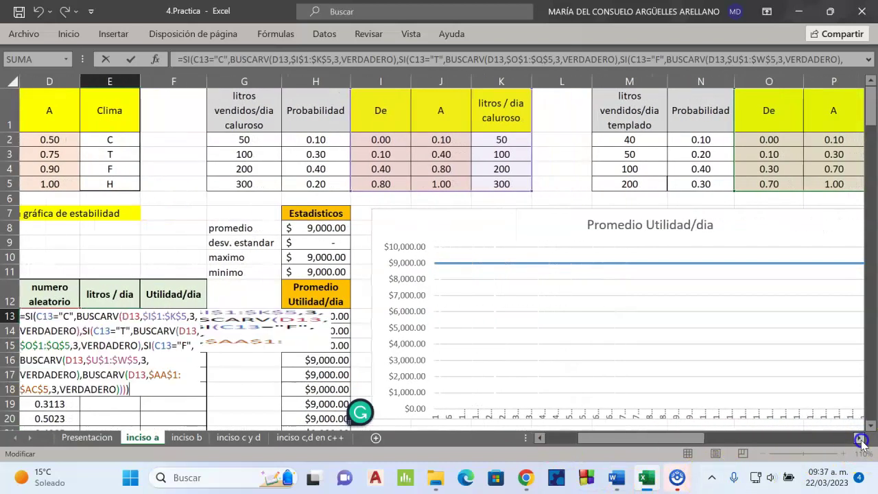
{"action": "left_click", "coordinate": [860, 438]}
{"action": "left_click", "coordinate": [860, 437]}
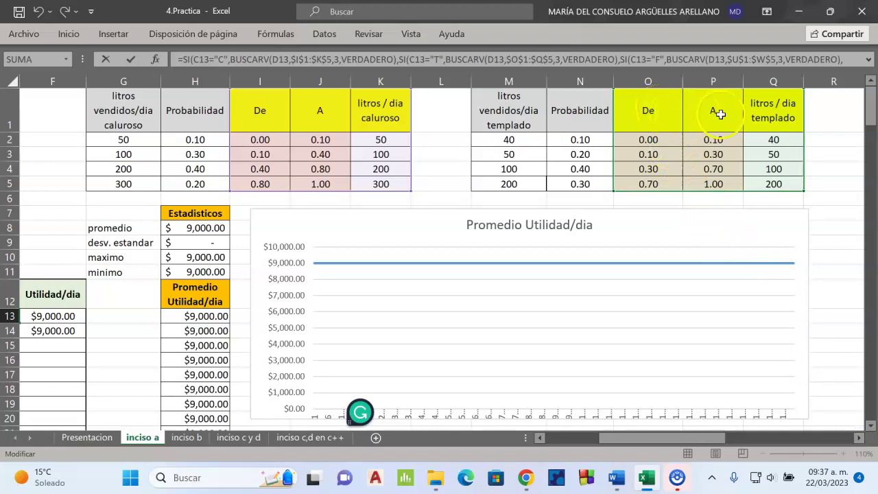
{"action": "left_click_drag", "start_coordinate": [622, 438], "coordinate": [557, 436]}
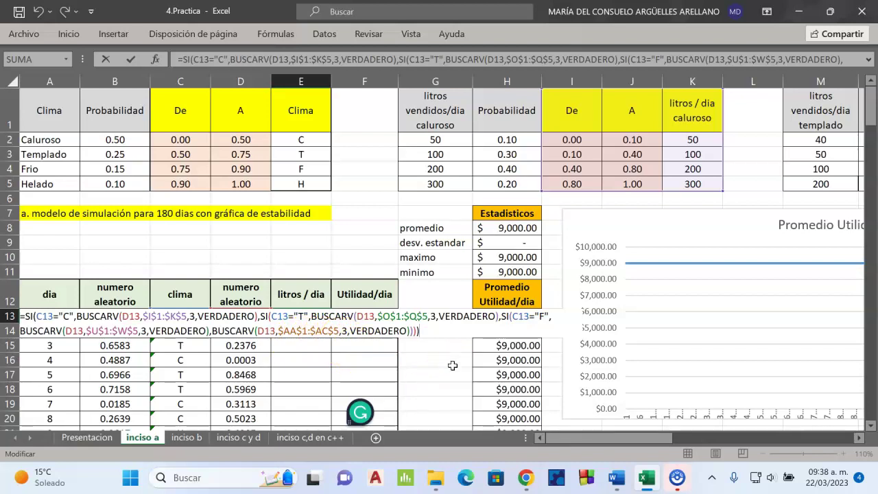
{"action": "key", "text": "Return"}
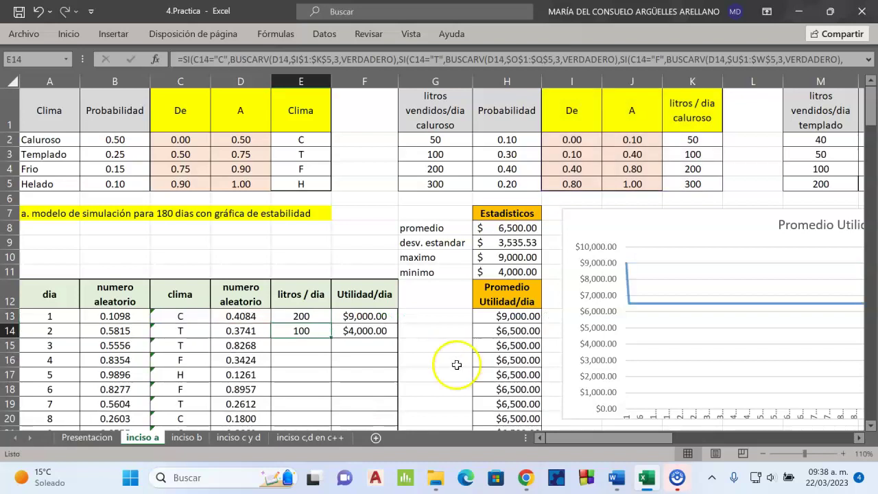
Step: Copy the litros / dia formula from E13 to E14, fill it down to day 180 and look over the filled column
{"action": "left_click", "coordinate": [301, 314]}
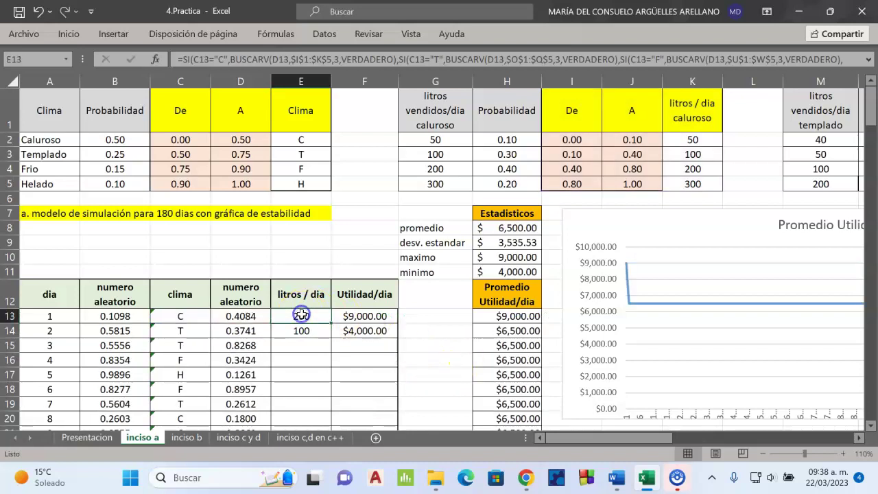
{"action": "left_click", "coordinate": [67, 34]}
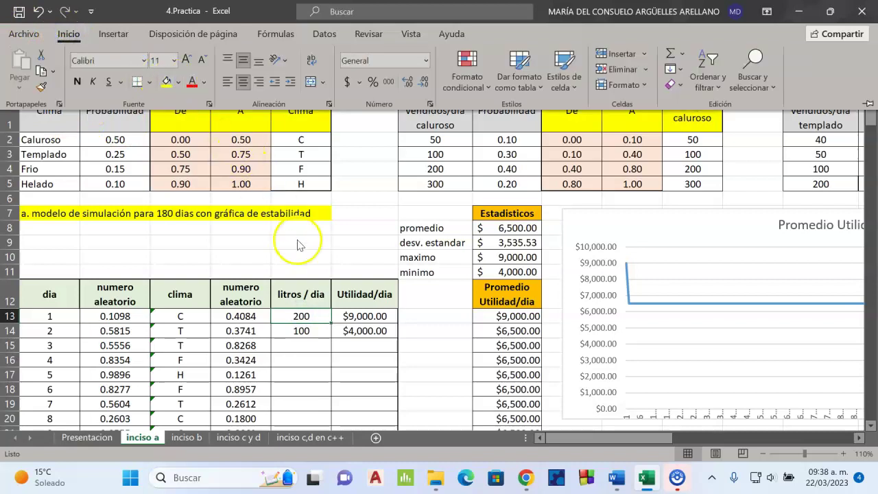
{"action": "left_click", "coordinate": [321, 400]}
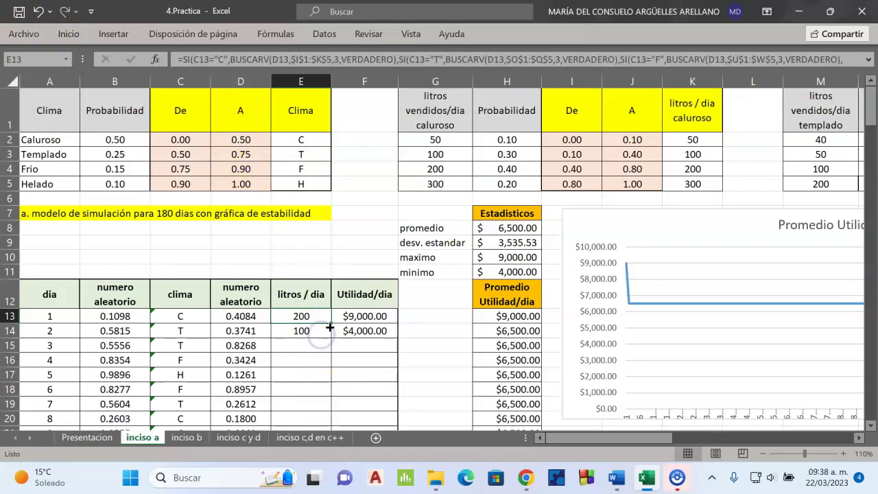
{"action": "left_click_drag", "start_coordinate": [331, 322], "coordinate": [331, 337]}
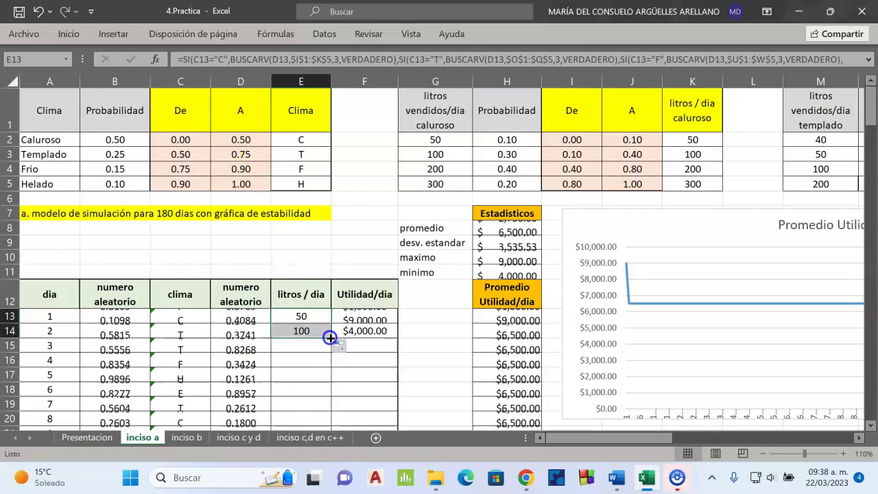
{"action": "double_click", "coordinate": [330, 338]}
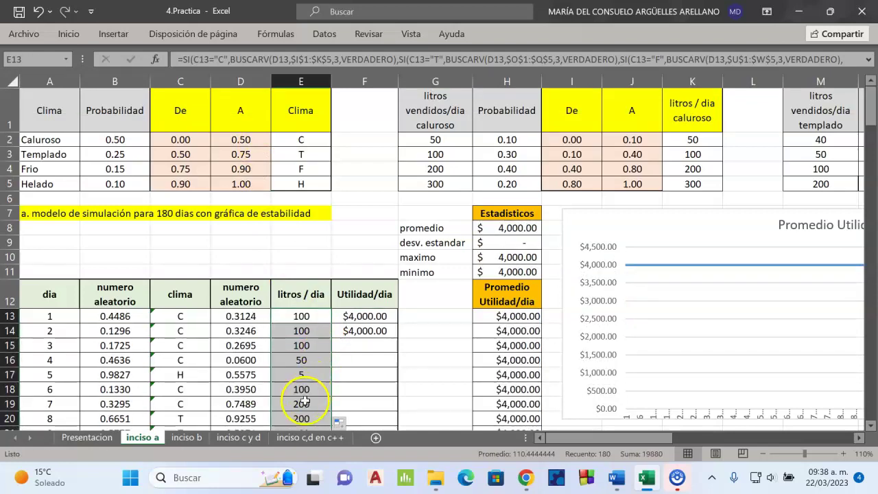
{"action": "scroll", "coordinate": [295, 402], "scroll_direction": "down", "scroll_amount": 3}
{"action": "scroll", "coordinate": [300, 410], "scroll_direction": "down", "scroll_amount": 4}
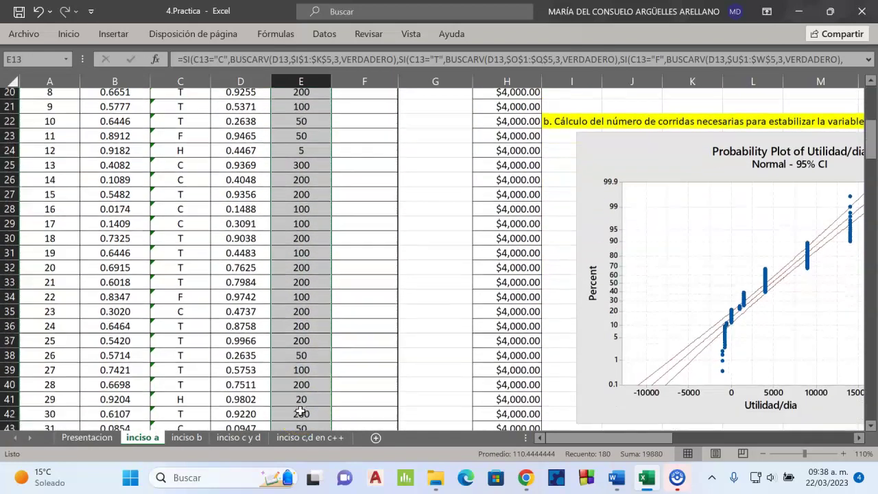
{"action": "scroll", "coordinate": [301, 405], "scroll_direction": "up", "scroll_amount": 4}
{"action": "scroll", "coordinate": [300, 405], "scroll_direction": "up", "scroll_amount": 3}
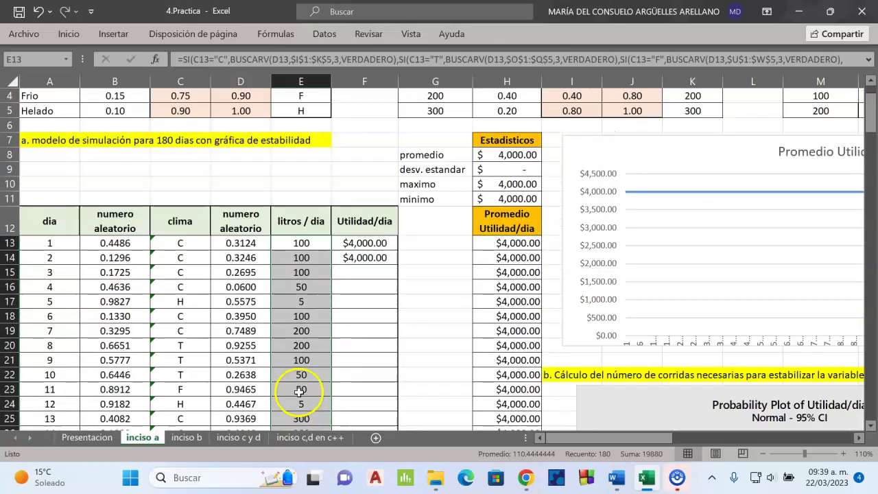
{"action": "left_click", "coordinate": [302, 284]}
{"action": "scroll", "coordinate": [302, 284], "scroll_direction": "up", "scroll_amount": 1}
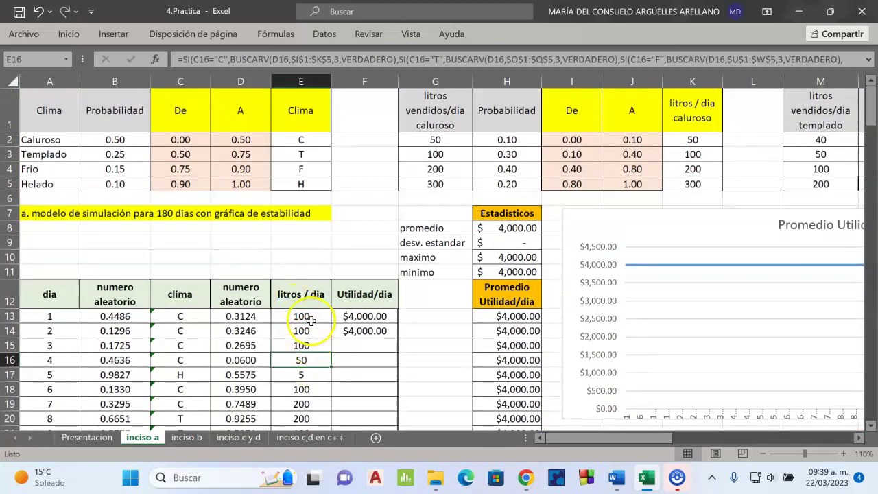
Step: Step through the litros / dia formulas in E13 to E16, re-entering each one to recalculate the simulation
{"action": "left_click", "coordinate": [307, 317]}
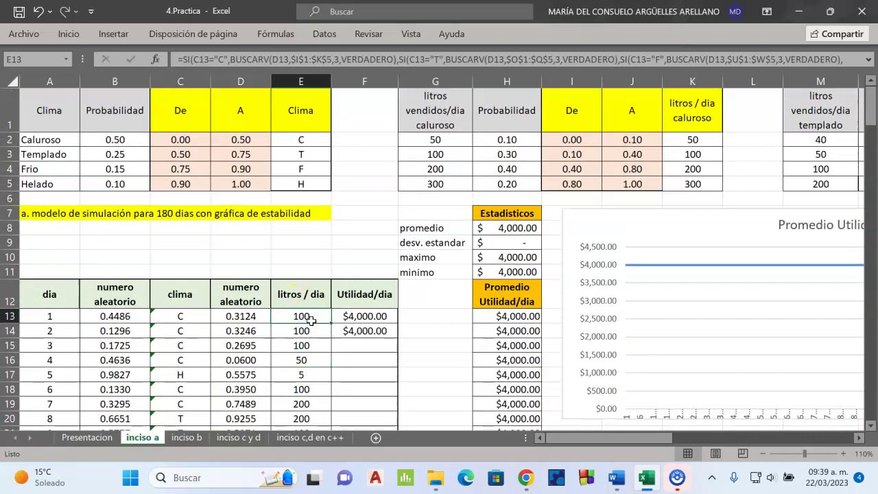
{"action": "key", "text": "F2"}
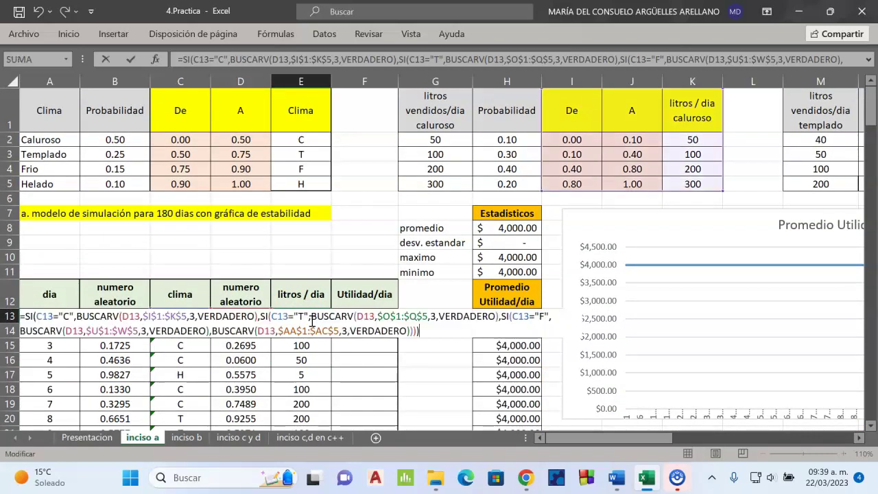
{"action": "key", "text": "Return"}
{"action": "key", "text": "F2"}
{"action": "key", "text": "Return"}
{"action": "key", "text": "F2"}
{"action": "key", "text": "Return"}
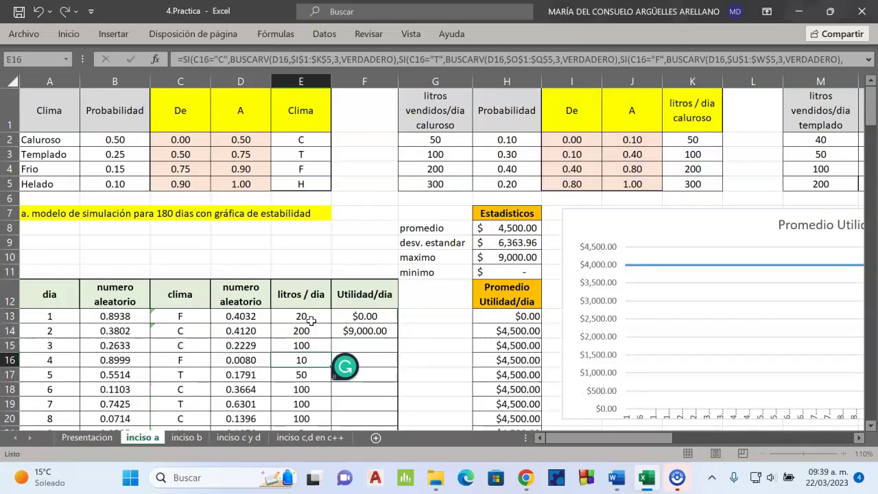
{"action": "key", "text": "F2"}
{"action": "key", "text": "Return"}
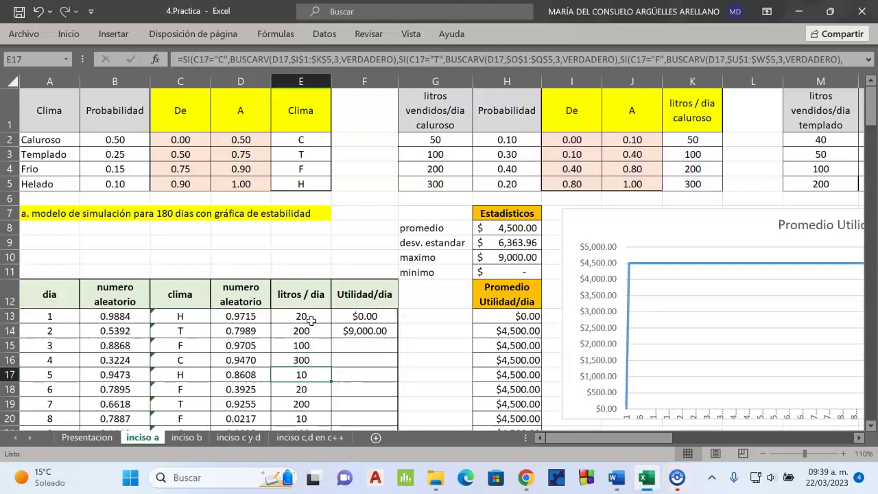
Step: Right-align the first Utilidad/dia value in F13
{"action": "left_click", "coordinate": [345, 318]}
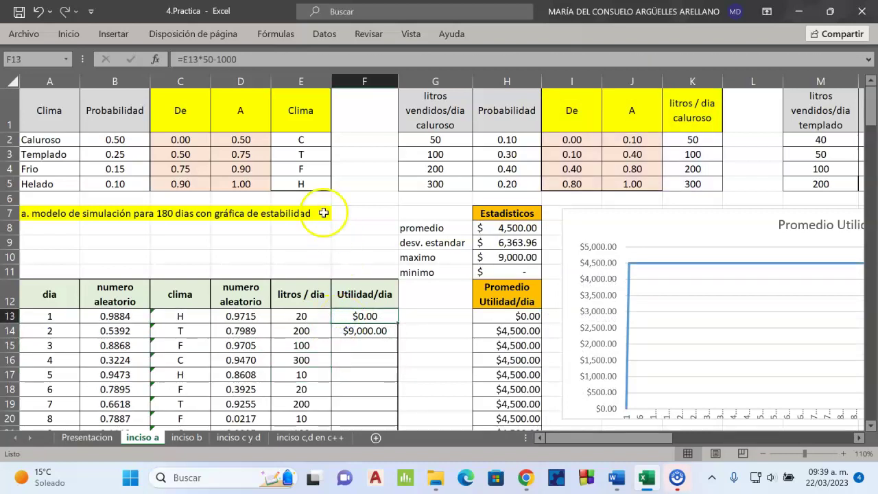
{"action": "left_click", "coordinate": [68, 33]}
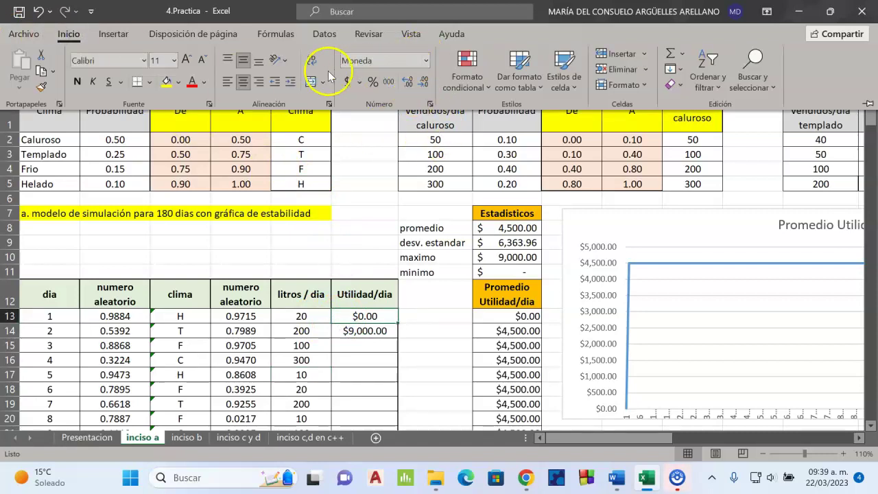
{"action": "left_click", "coordinate": [258, 81]}
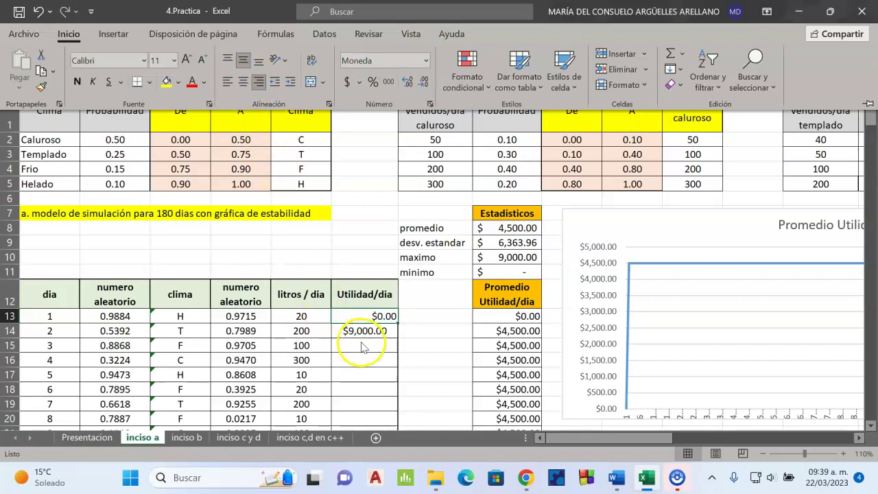
Step: Check the Utilidad/dia formula =E13*50-1000 in F13 and fill it down the column to day 180
{"action": "double_click", "coordinate": [364, 317]}
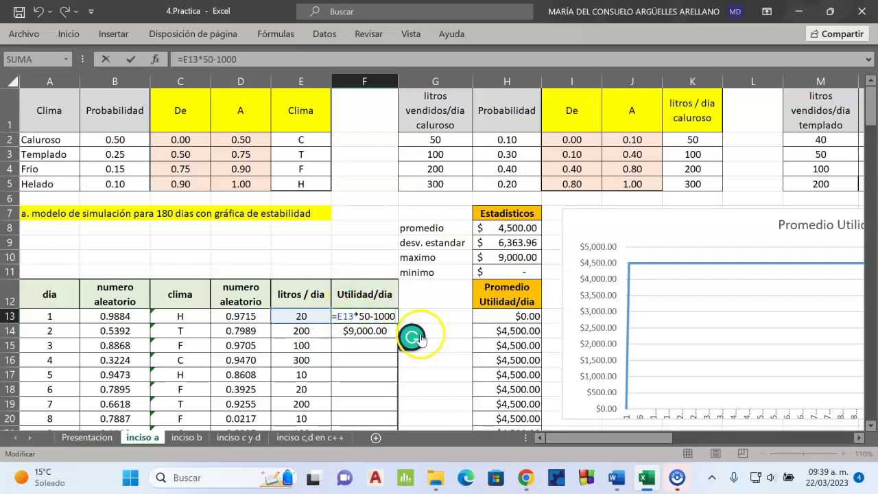
{"action": "left_click_drag", "start_coordinate": [419, 338], "coordinate": [664, 427]}
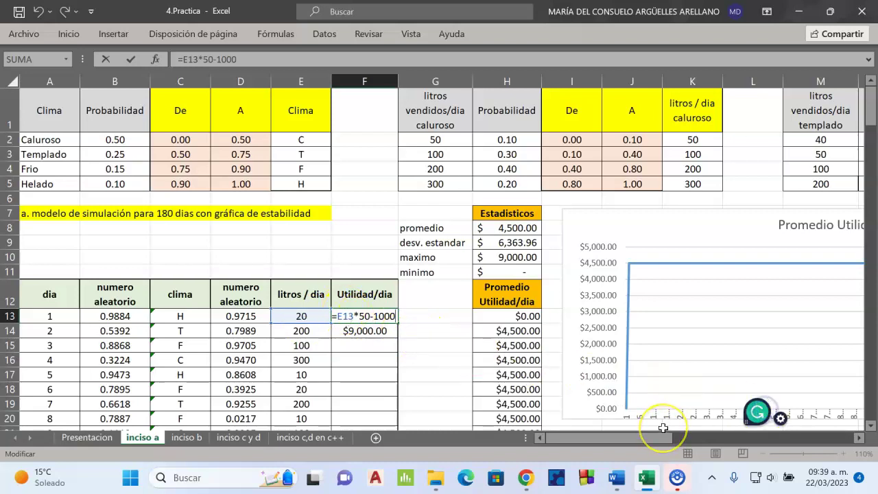
{"action": "key", "text": "Return"}
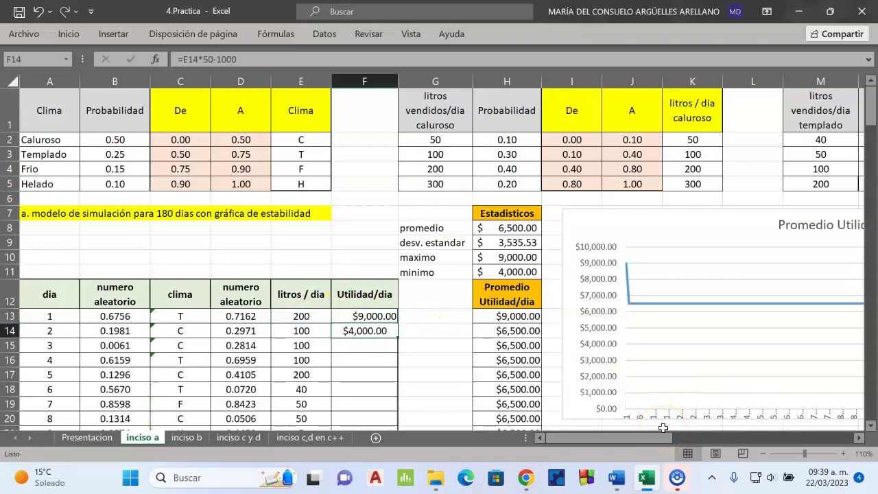
{"action": "left_click", "coordinate": [360, 317]}
{"action": "left_click_drag", "start_coordinate": [398, 326], "coordinate": [398, 339]}
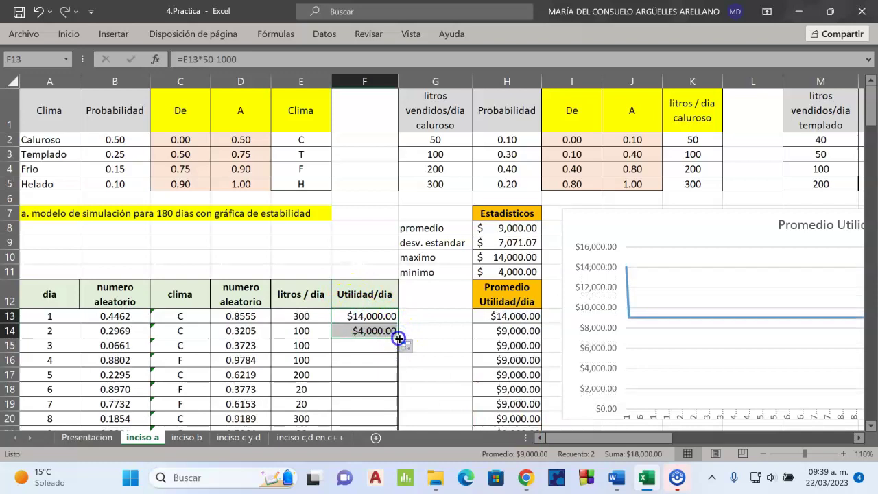
{"action": "double_click", "coordinate": [399, 338]}
{"action": "left_click", "coordinate": [372, 374]}
{"action": "scroll", "coordinate": [373, 345], "scroll_direction": "down", "scroll_amount": 4}
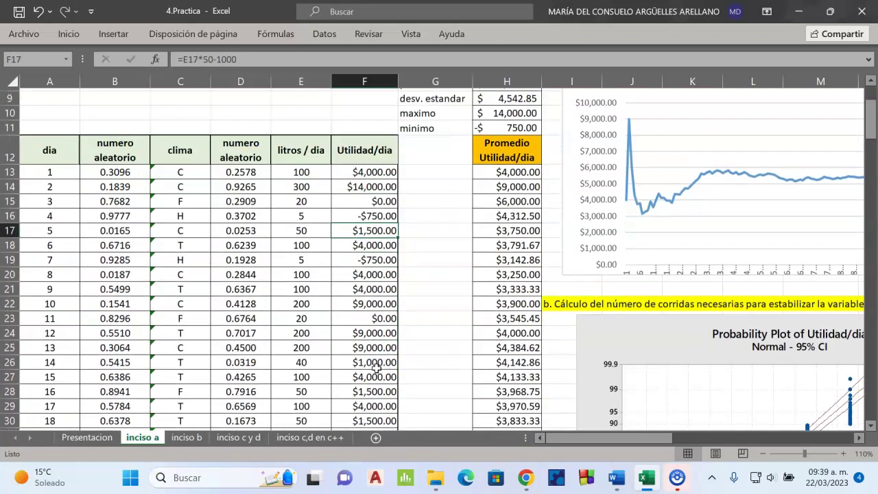
Step: Inspect the clima, litros / dia and Utilidad/dia cells of day 4 in row 16
{"action": "left_click", "coordinate": [312, 199]}
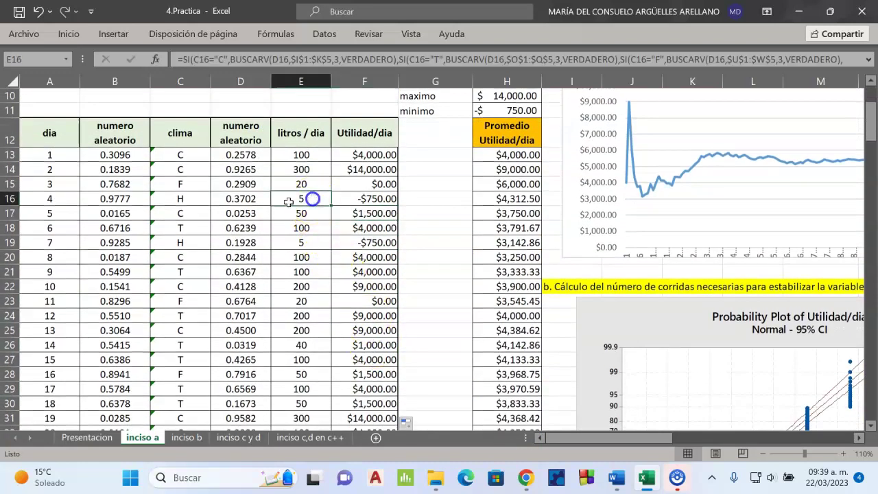
{"action": "left_click", "coordinate": [178, 205]}
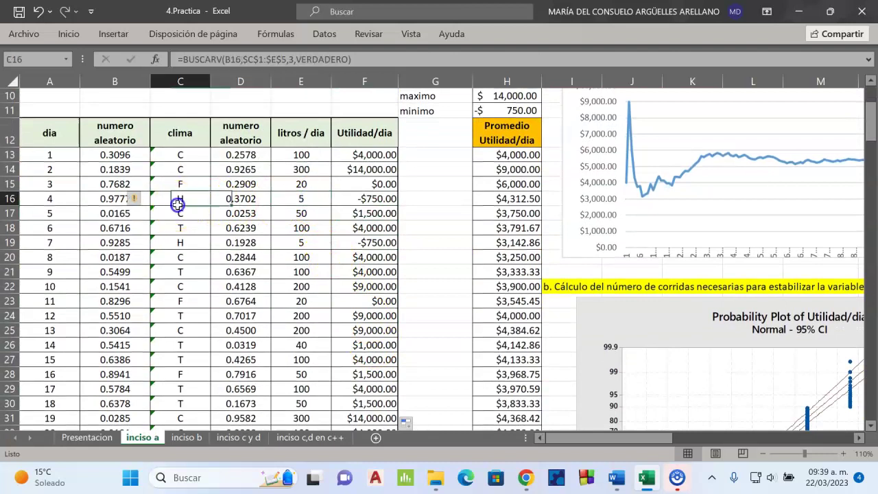
{"action": "left_click", "coordinate": [319, 199]}
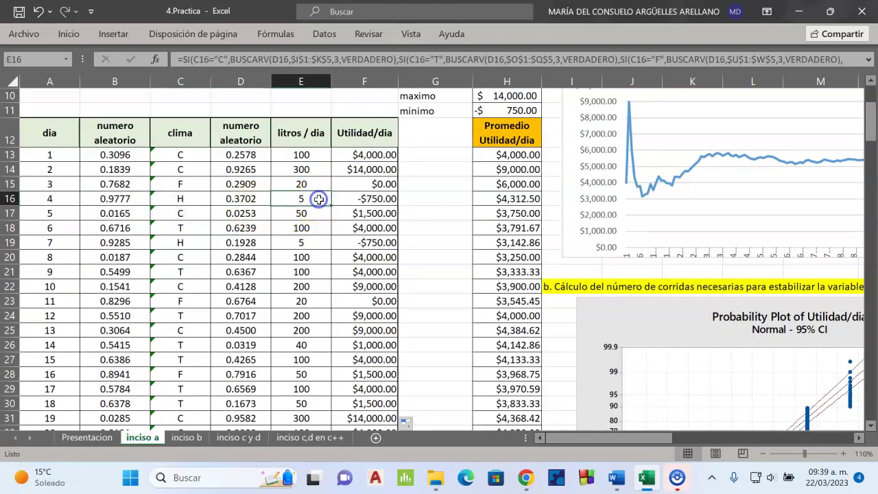
{"action": "left_click", "coordinate": [380, 201]}
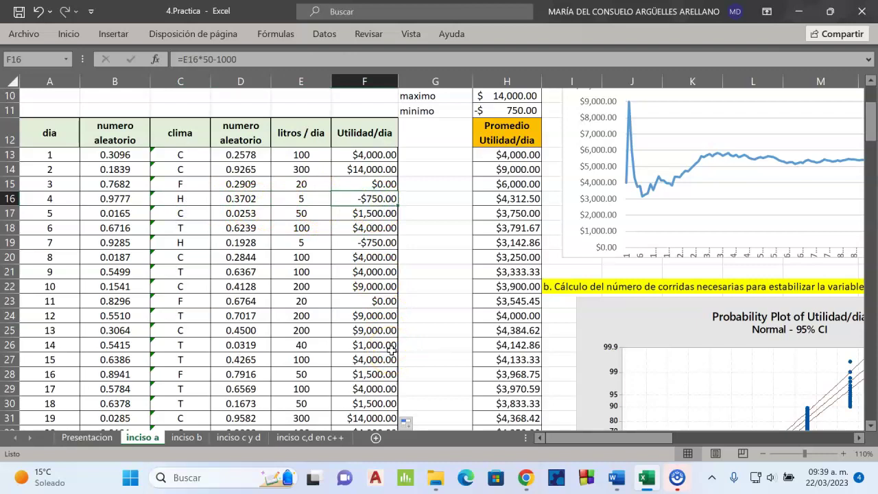
Step: Examine the promedio formula =PROMEDIO(F13:F192) in H8 against the Utilidad/dia column through day 180 and re-enter it
{"action": "scroll", "coordinate": [402, 334], "scroll_direction": "up", "scroll_amount": 1}
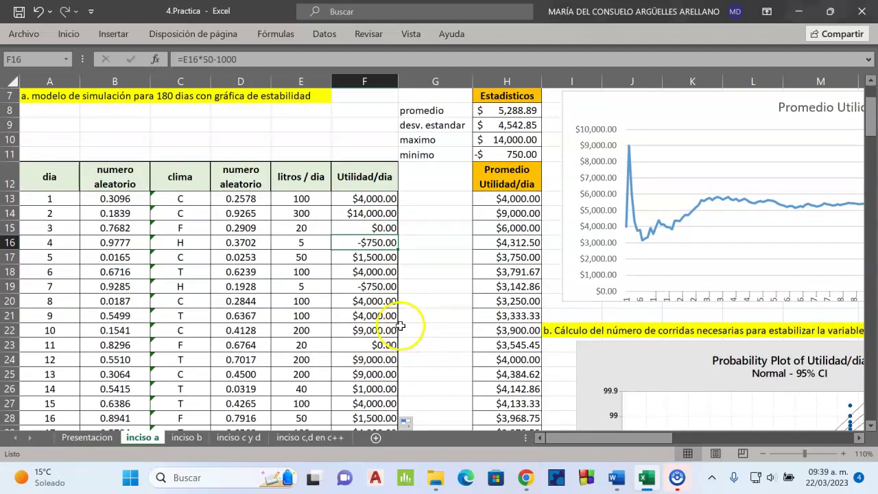
{"action": "scroll", "coordinate": [401, 325], "scroll_direction": "up", "scroll_amount": 1}
{"action": "left_click", "coordinate": [503, 141]}
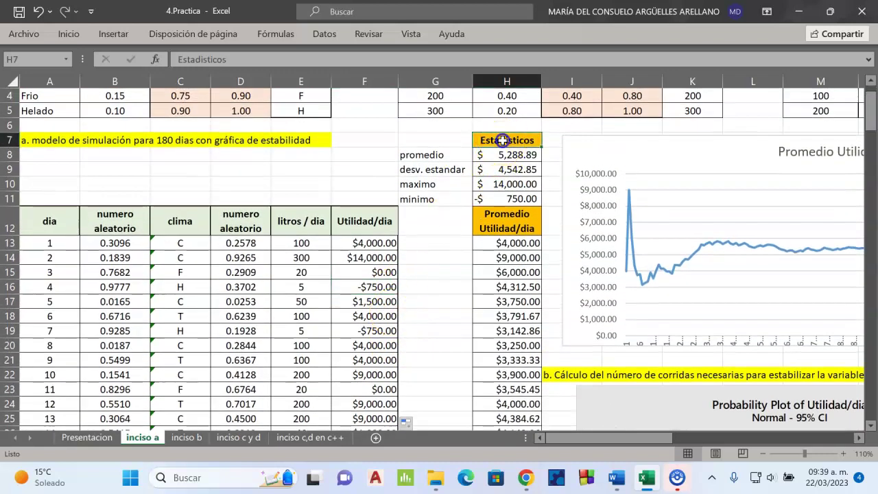
{"action": "left_click", "coordinate": [501, 155]}
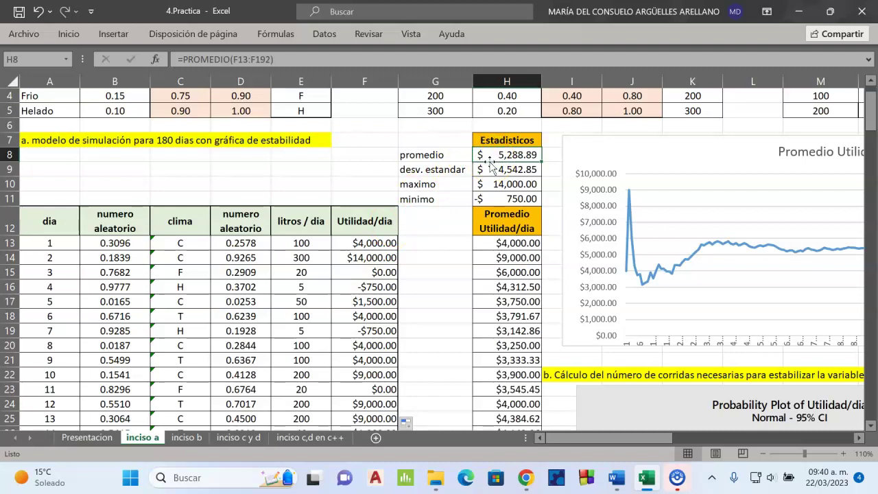
{"action": "double_click", "coordinate": [509, 158]}
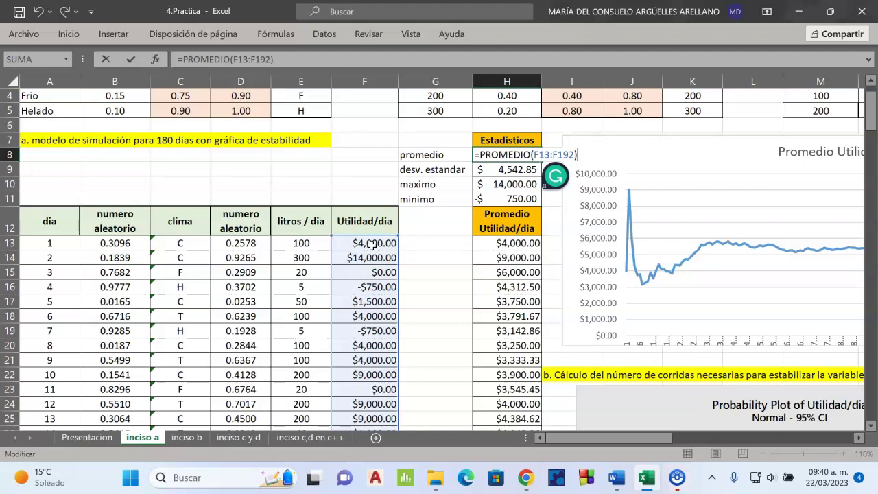
{"action": "scroll", "coordinate": [360, 405], "scroll_direction": "down", "scroll_amount": 18}
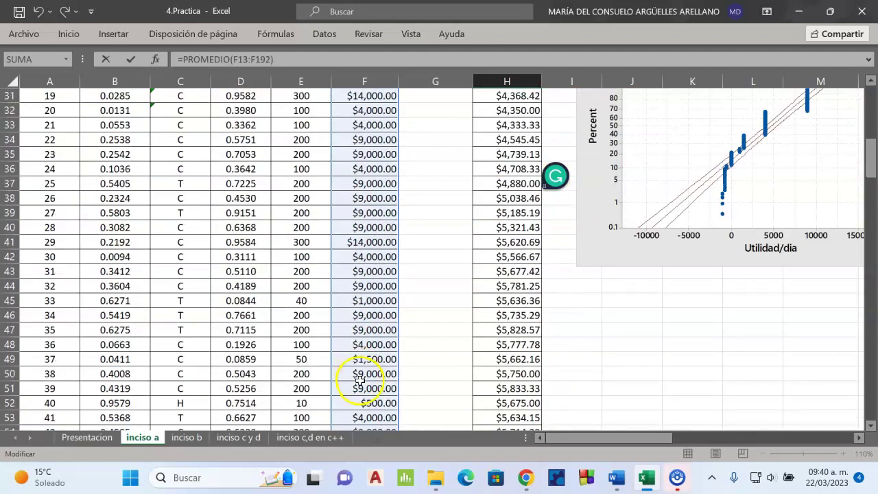
{"action": "scroll", "coordinate": [362, 404], "scroll_direction": "down", "scroll_amount": 20}
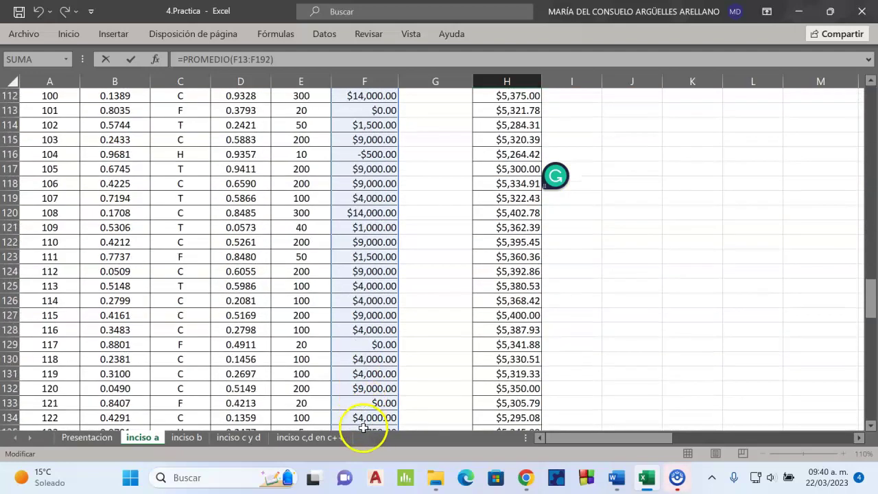
{"action": "scroll", "coordinate": [365, 398], "scroll_direction": "down", "scroll_amount": 15}
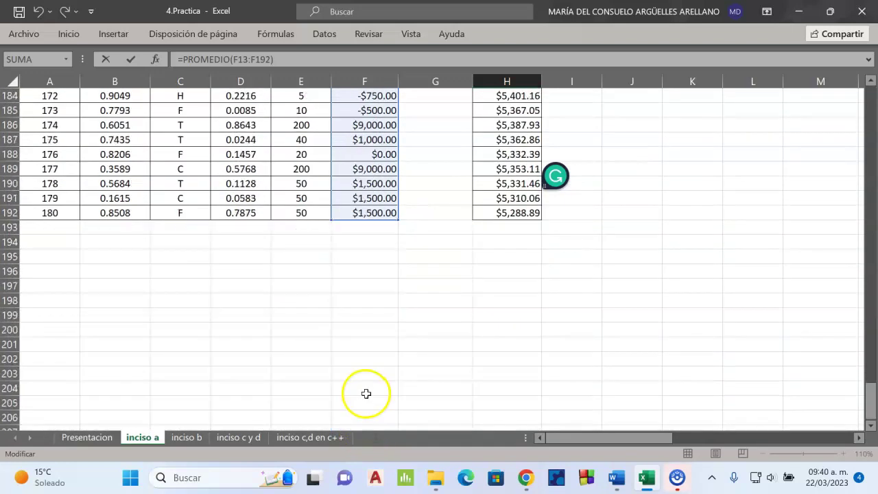
{"action": "scroll", "coordinate": [436, 297], "scroll_direction": "up", "scroll_amount": 20}
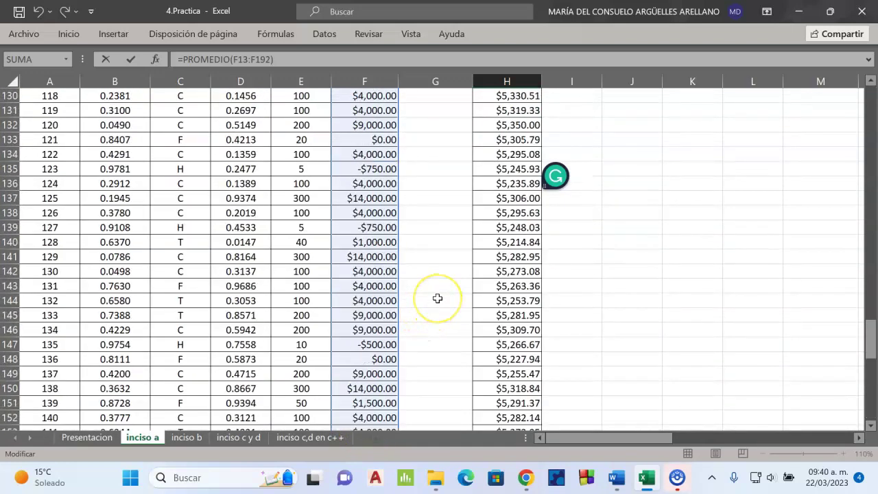
{"action": "scroll", "coordinate": [437, 298], "scroll_direction": "up", "scroll_amount": 20}
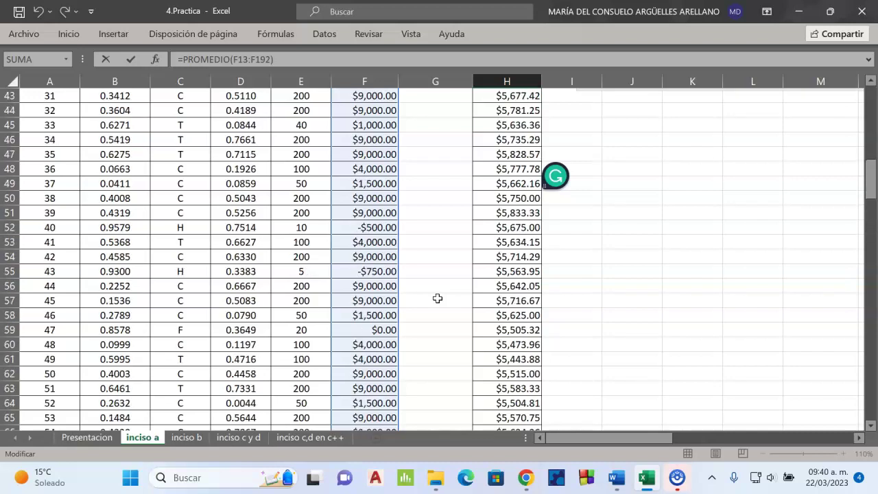
{"action": "scroll", "coordinate": [437, 298], "scroll_direction": "up", "scroll_amount": 6}
{"action": "scroll", "coordinate": [437, 298], "scroll_direction": "down", "scroll_amount": 1}
{"action": "left_click", "coordinate": [512, 157]}
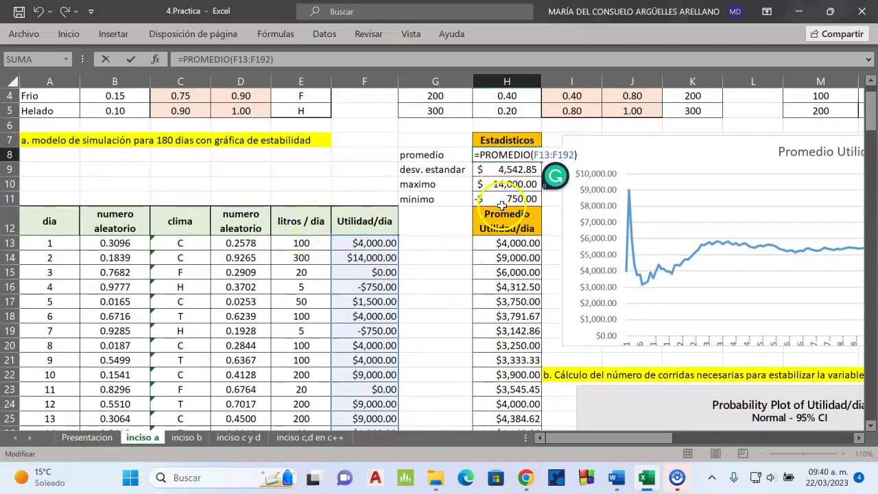
{"action": "key", "text": "Return"}
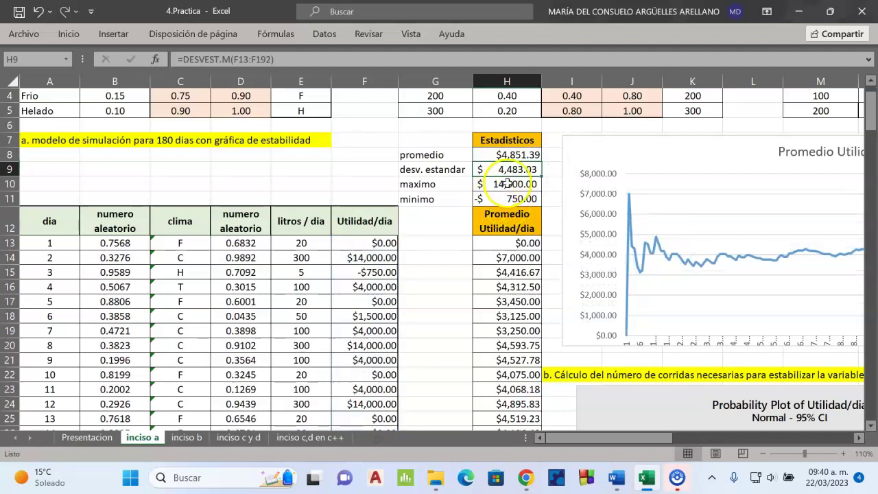
Step: Review the desv. estandar formula =DESVEST.M(F13:F192) in H9 and re-enter it to recalculate the simulation
{"action": "left_click", "coordinate": [506, 155]}
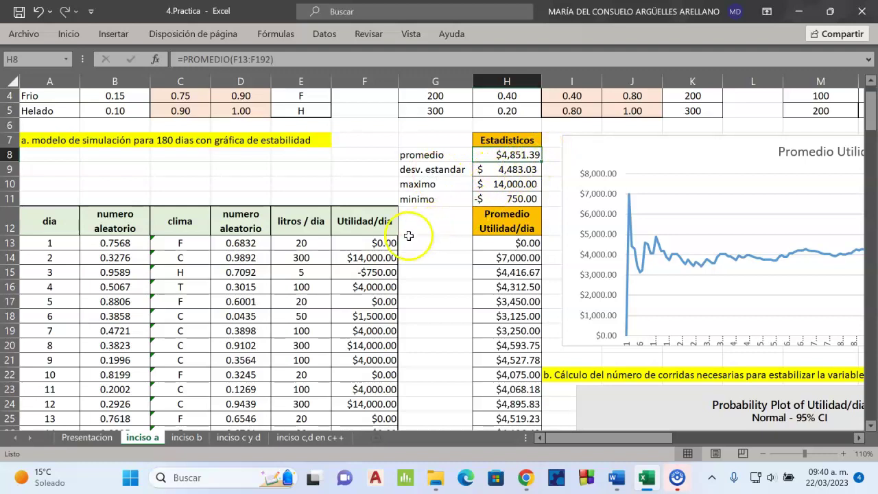
{"action": "left_click", "coordinate": [495, 170]}
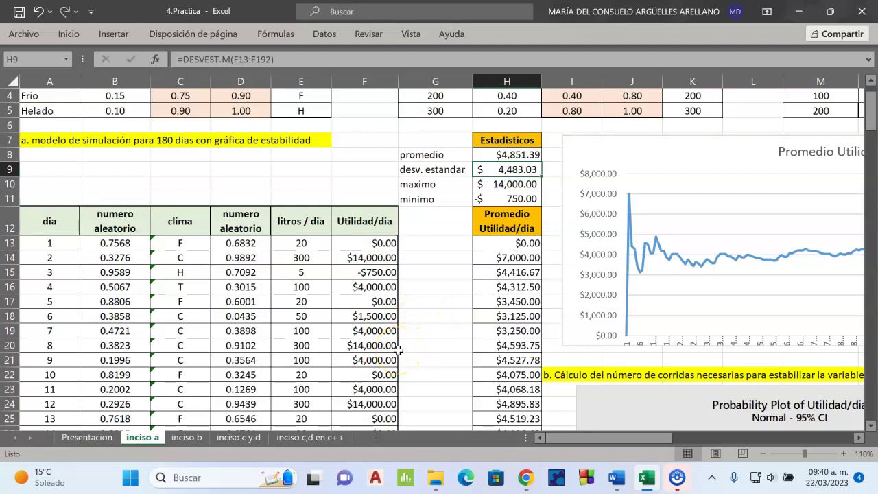
{"action": "key", "text": "F2"}
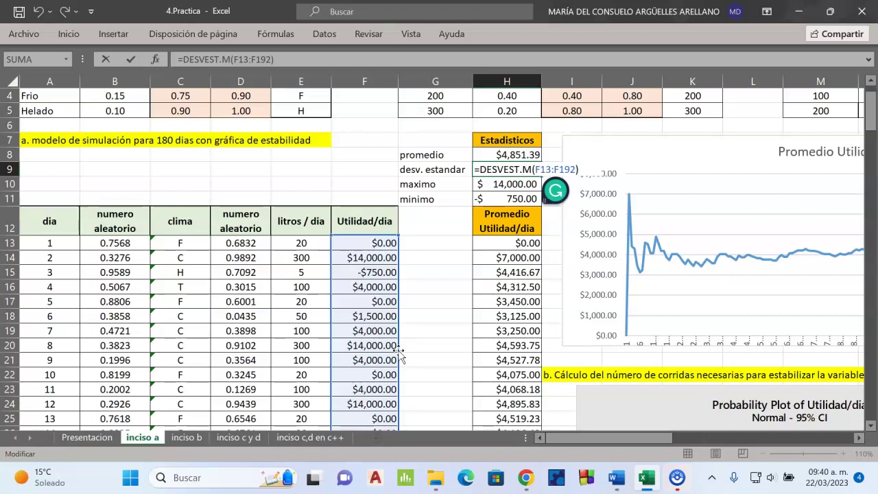
{"action": "left_click_drag", "start_coordinate": [559, 204], "coordinate": [769, 449]}
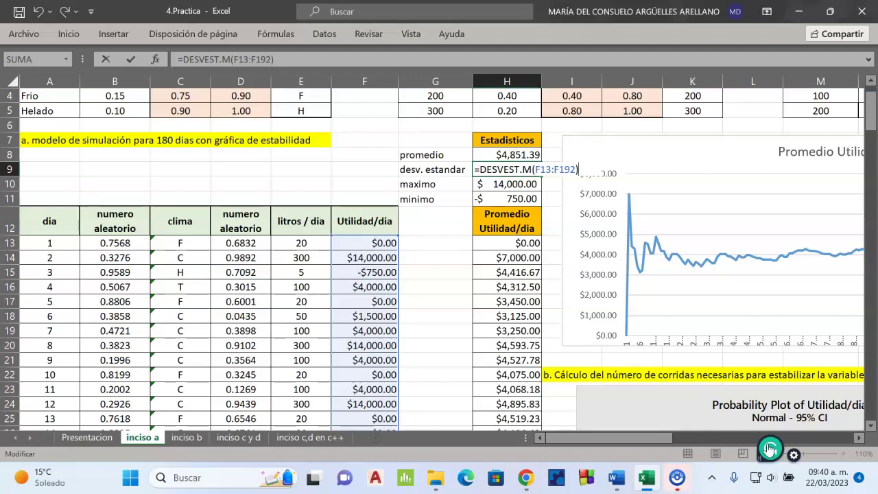
{"action": "key", "text": "Return"}
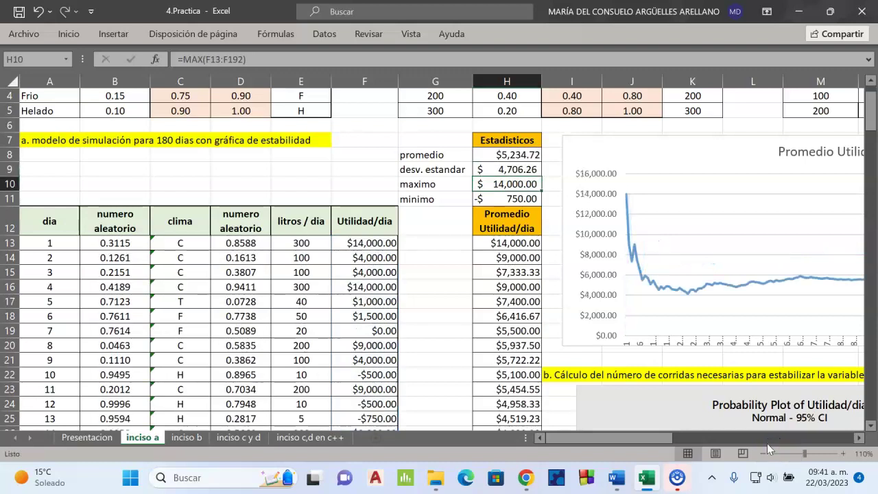
Step: Review and re-enter =MAX(F13:F192) in H10 and =MIN(F13:F192) in H11, and recheck the promedio and desv. estandar cells
{"action": "key", "text": "F2"}
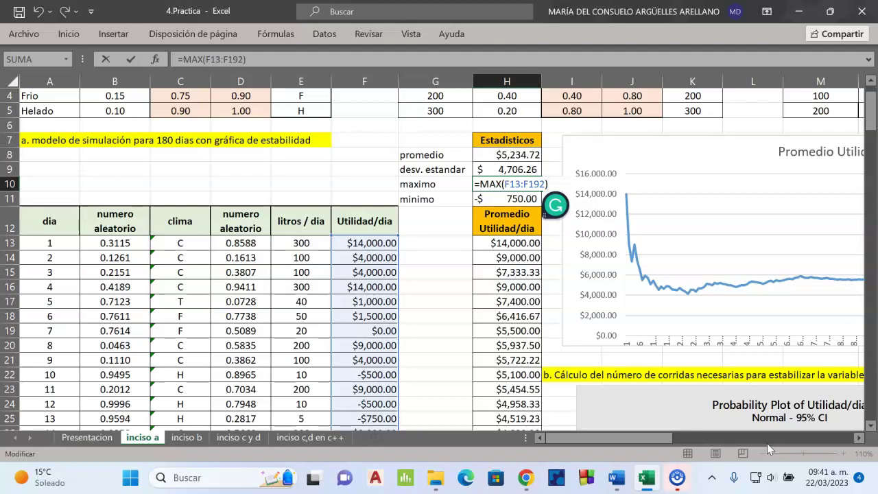
{"action": "key", "text": "Return"}
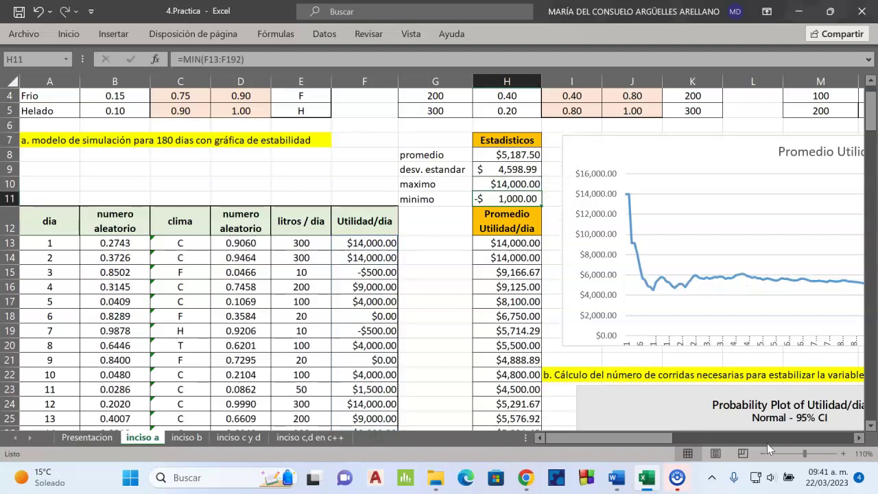
{"action": "key", "text": "F2"}
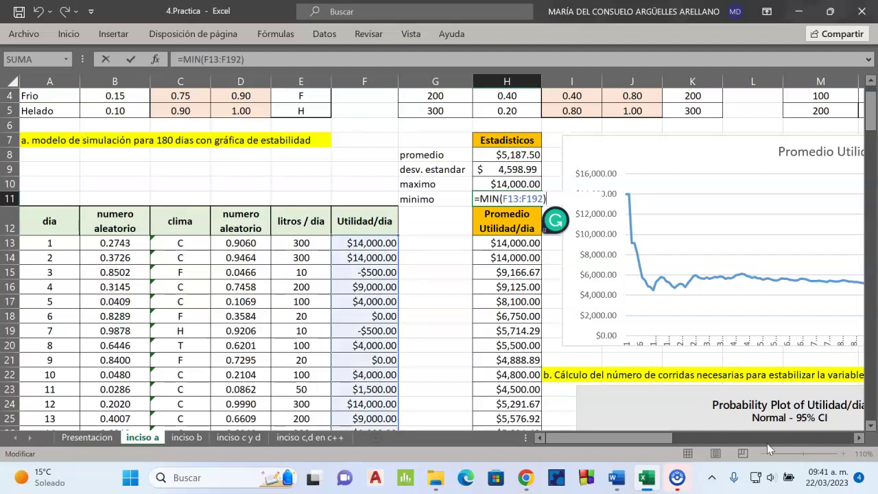
{"action": "key", "text": "Return"}
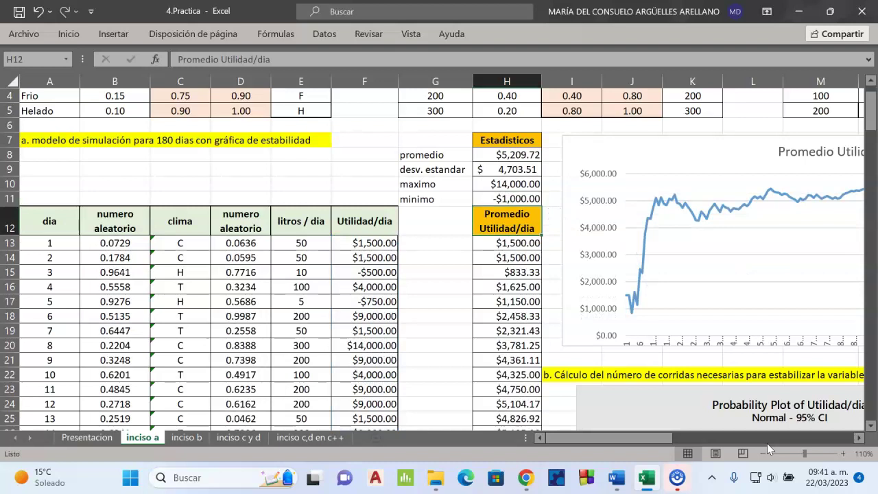
{"action": "left_click", "coordinate": [511, 155]}
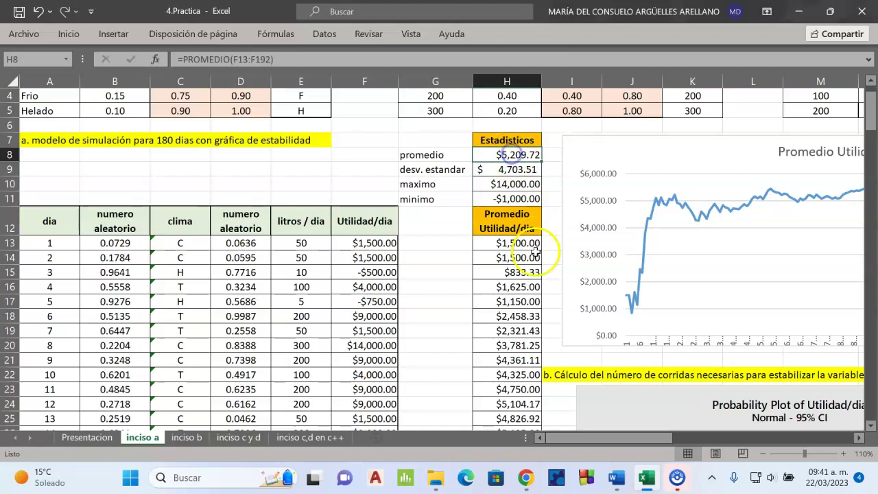
{"action": "left_click", "coordinate": [533, 173]}
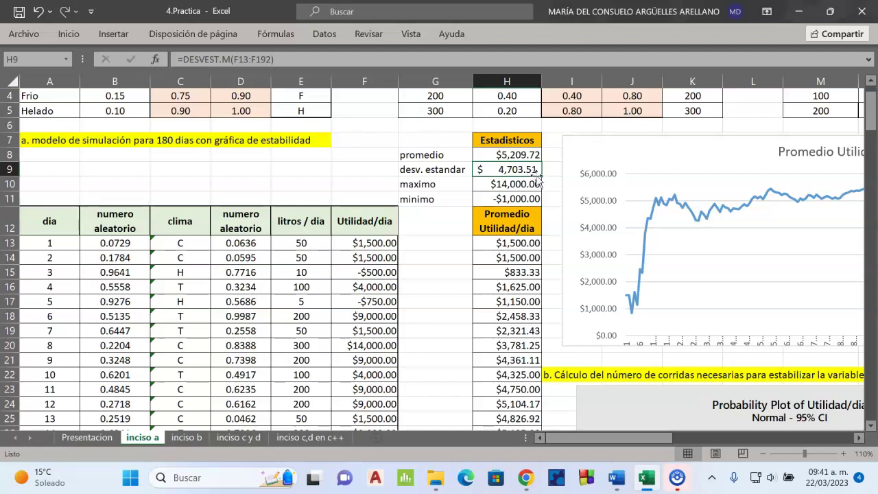
Step: Review the day 1 running-average formula =PROMEDIO($F$13:F13) in H13 and re-enter it
{"action": "left_click", "coordinate": [504, 258]}
{"action": "left_click", "coordinate": [507, 249]}
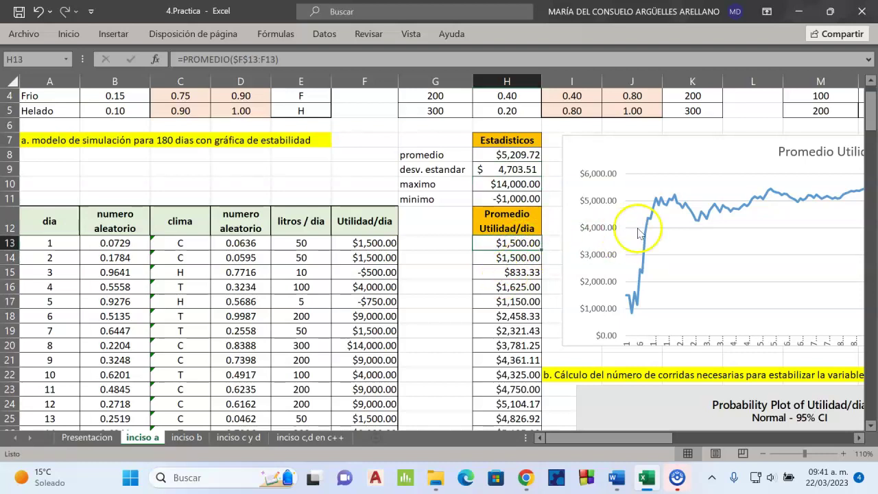
{"action": "key", "text": "F2"}
{"action": "left_click", "coordinate": [518, 250]}
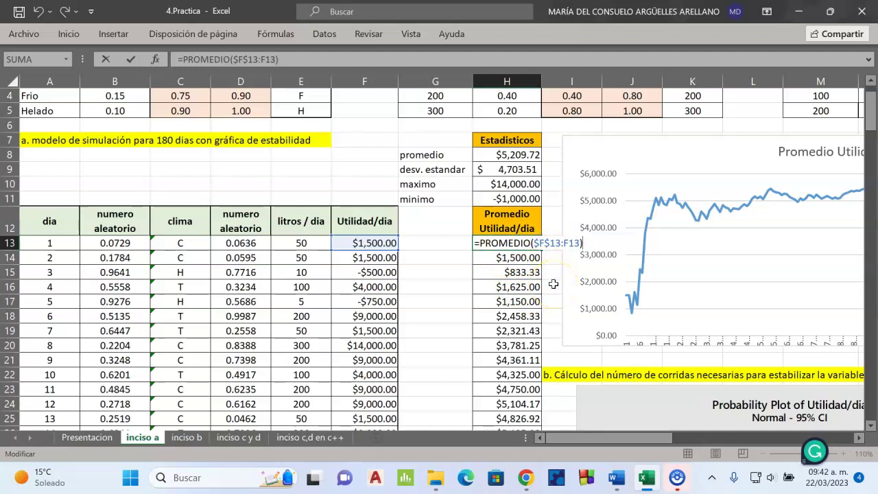
{"action": "key", "text": "Return"}
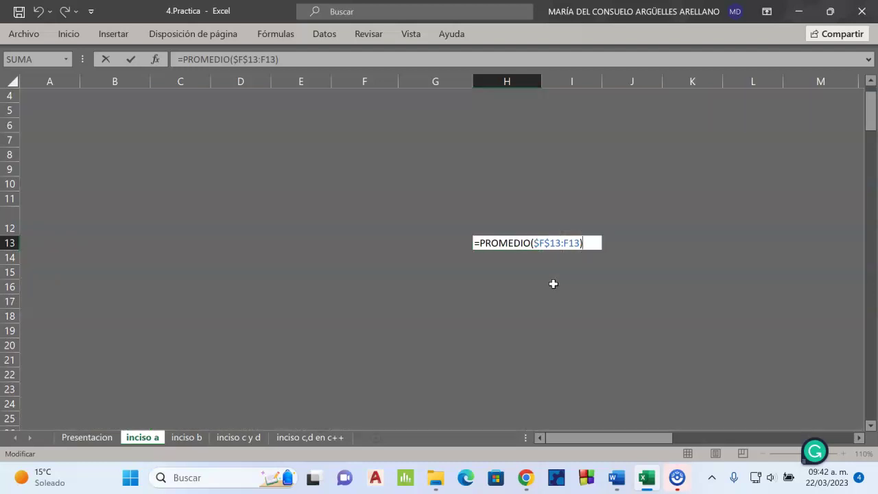
Step: Check how the Promedio Utilidad/dia range expands in H14 to H16, up to =PROMEDIO($F$13:F16), re-entering each formula
{"action": "key", "text": "F2"}
{"action": "key", "text": "Return"}
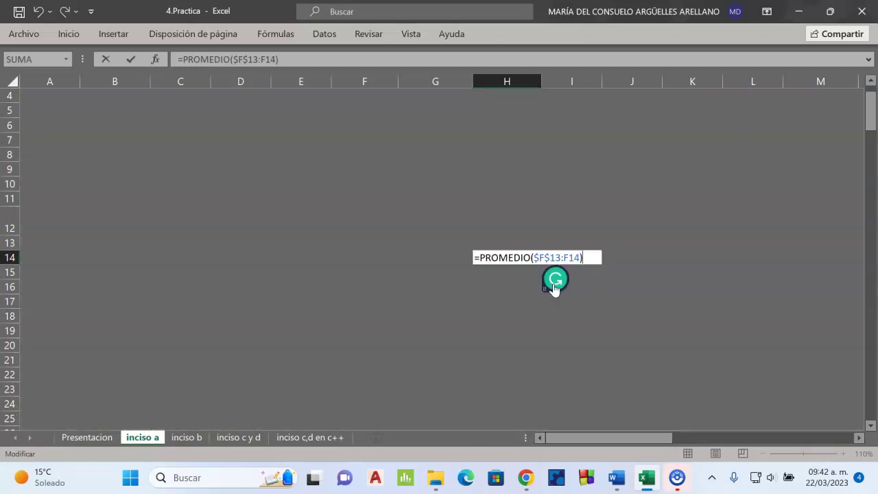
{"action": "key", "text": "F2"}
{"action": "key", "text": "Return"}
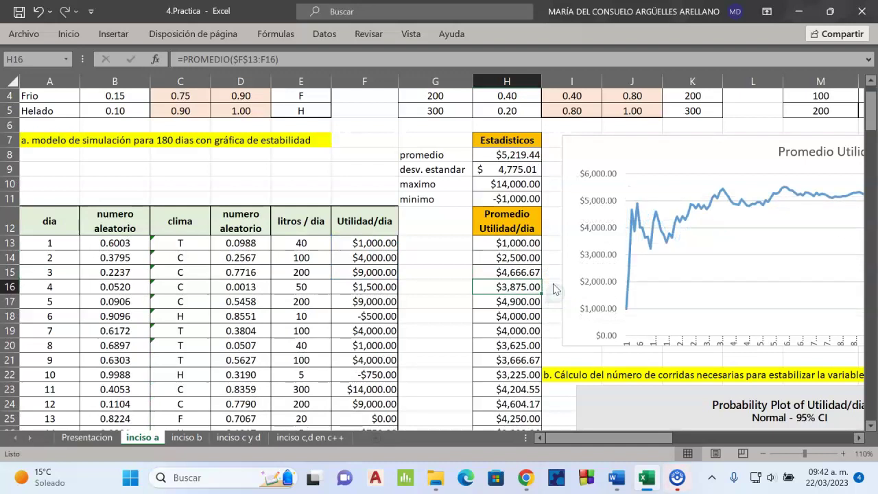
{"action": "key", "text": "F2"}
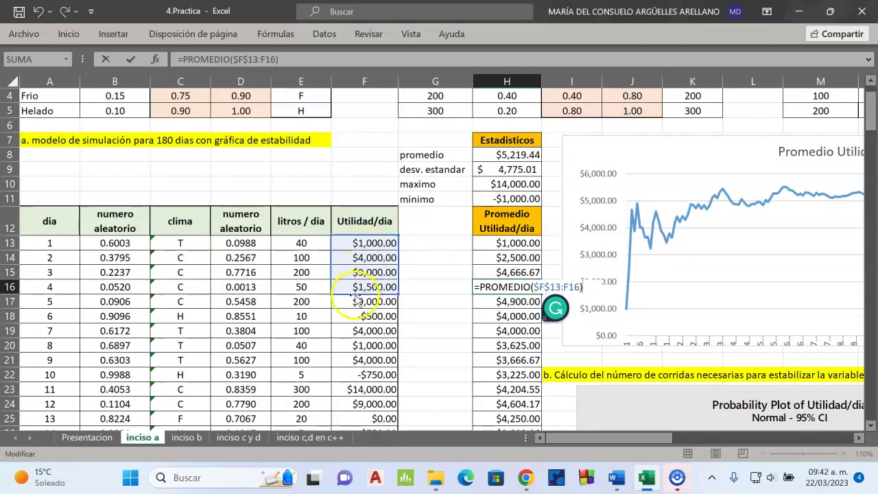
{"action": "key", "text": "Return"}
Step: Review and re-enter the running-average formulas in H17 to H20, from =PROMEDIO($F$13:F17) to =PROMEDIO($F$13:F20)
{"action": "key", "text": "F2"}
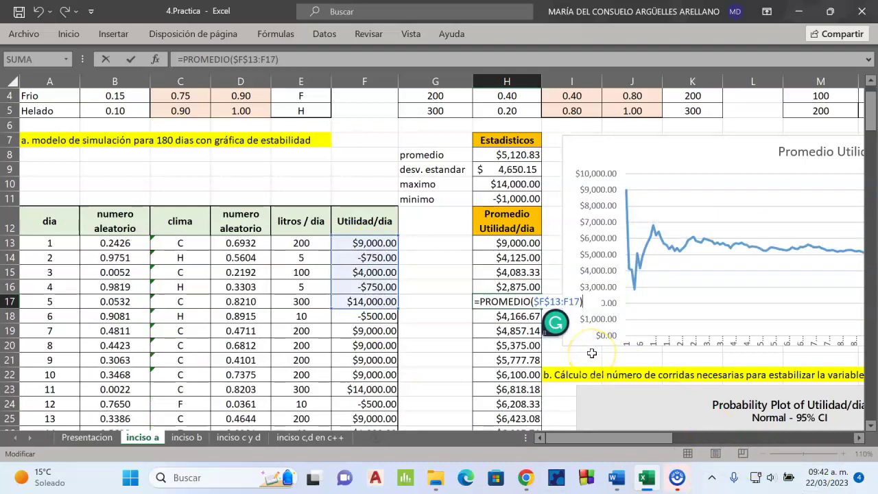
{"action": "key", "text": "Return"}
{"action": "key", "text": "F2"}
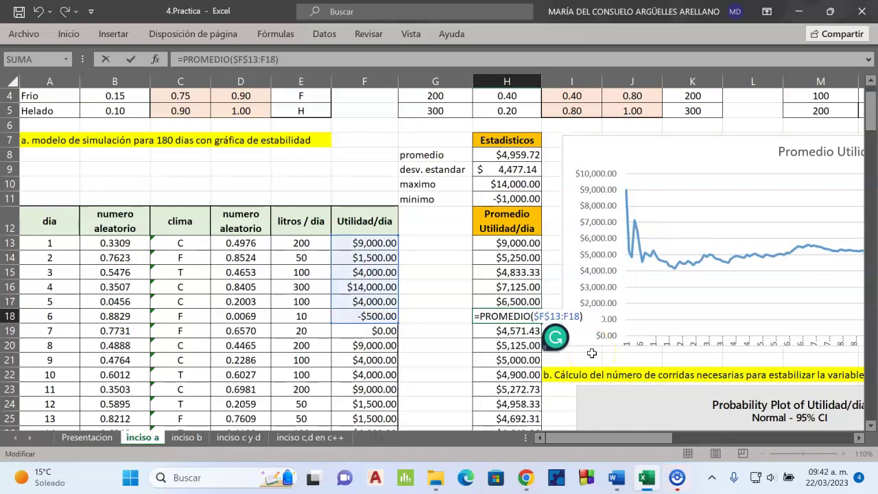
{"action": "key", "text": "Return"}
{"action": "key", "text": "F2"}
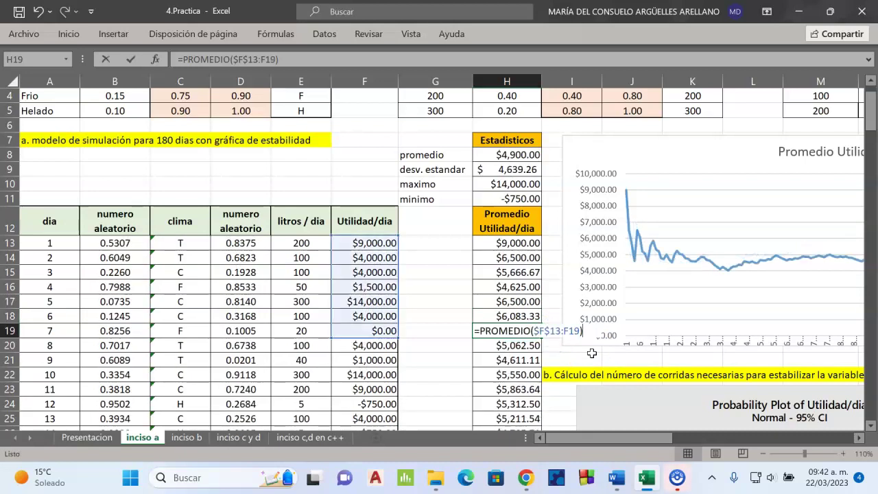
{"action": "key", "text": "Return"}
{"action": "key", "text": "F2"}
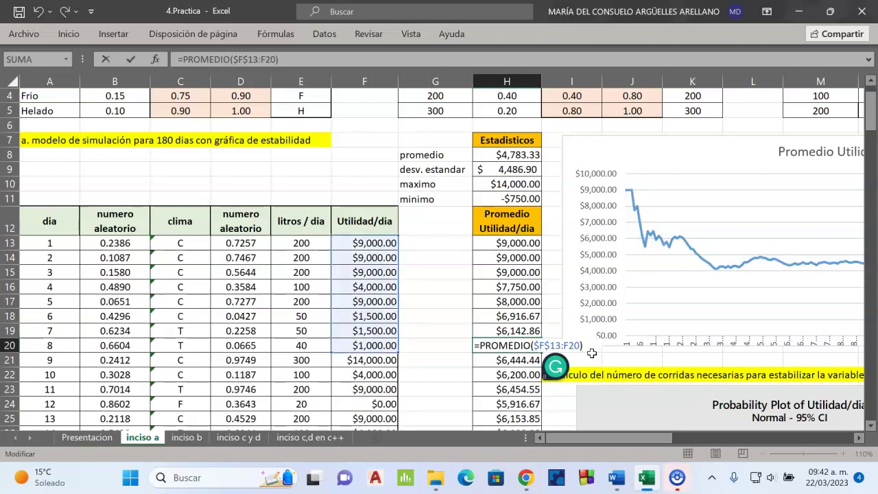
{"action": "key", "text": "Return"}
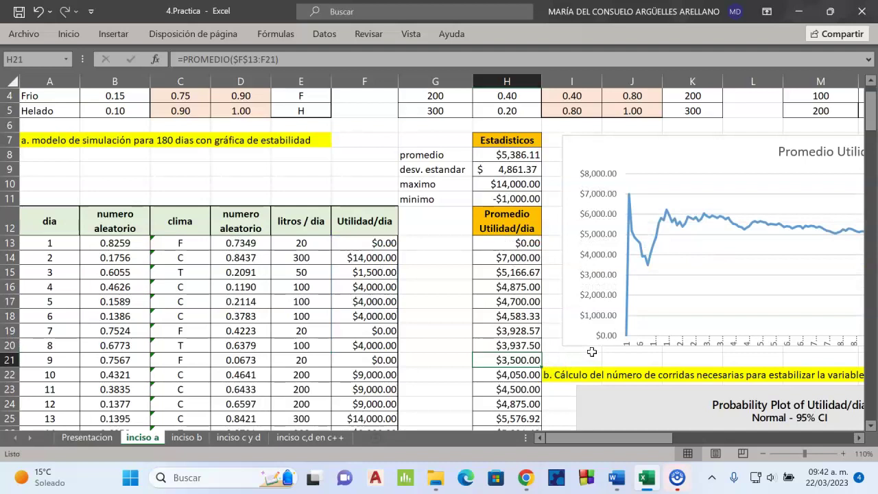
Step: Insert the recommended line chart for the Promedio Utilidad/dia range H12:H192 and delete this duplicate chart
{"action": "left_click", "coordinate": [716, 274]}
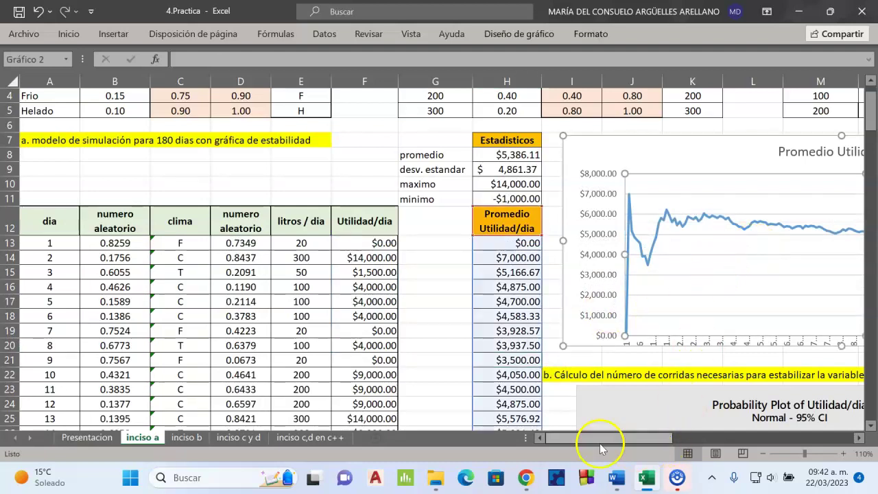
{"action": "left_click", "coordinate": [513, 257]}
{"action": "left_click_drag", "start_coordinate": [512, 228], "coordinate": [496, 388]}
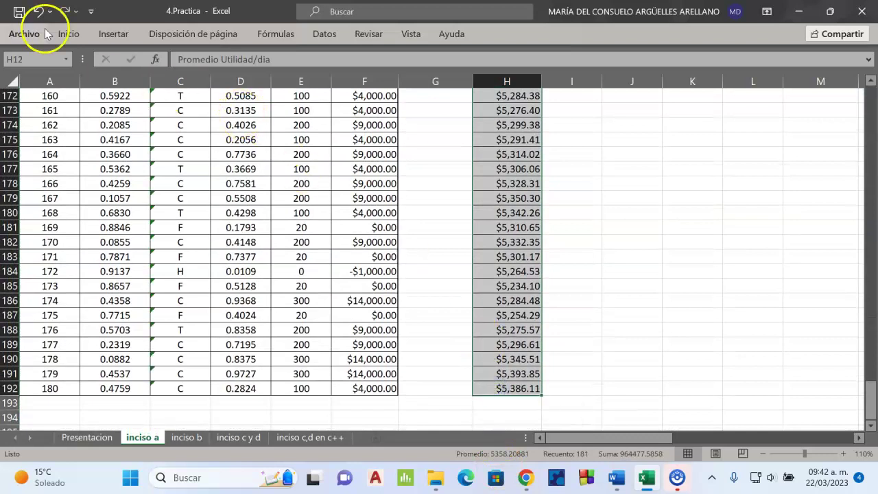
{"action": "left_click", "coordinate": [72, 34]}
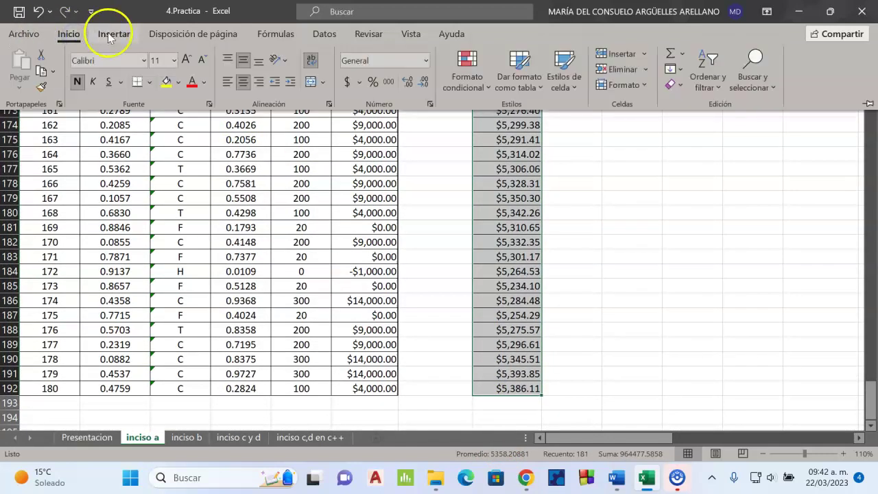
{"action": "left_click", "coordinate": [109, 34]}
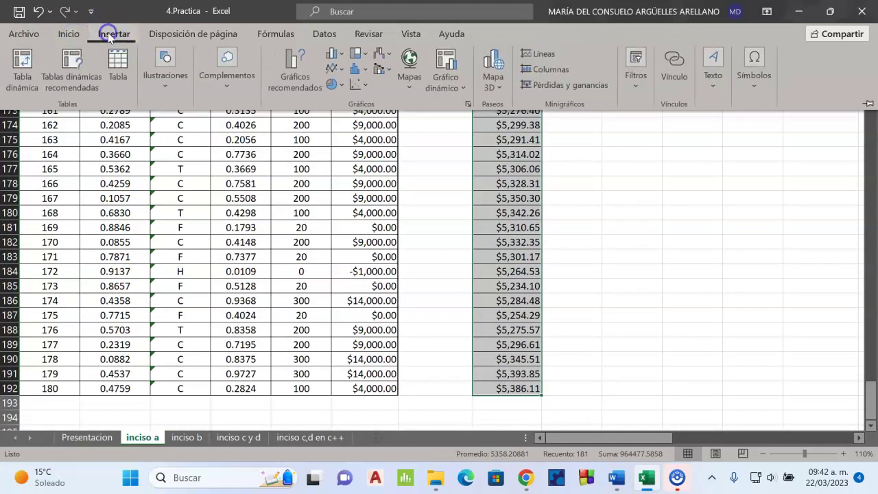
{"action": "left_click", "coordinate": [302, 87]}
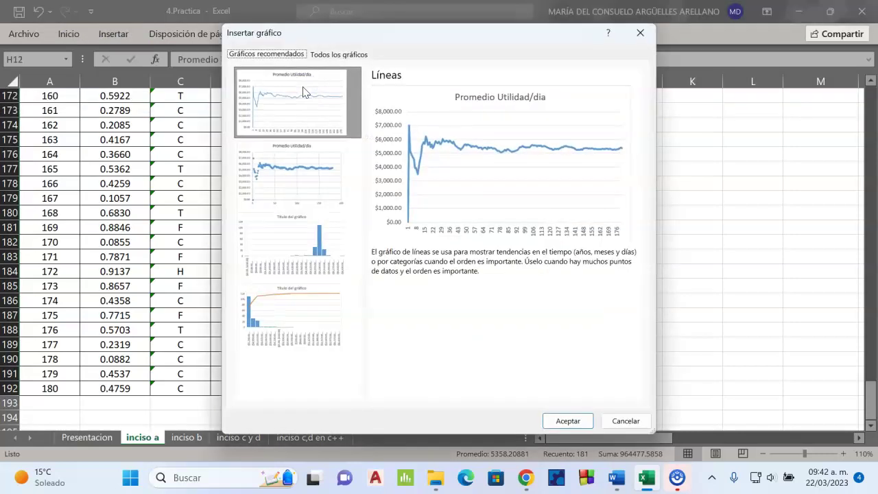
{"action": "left_click", "coordinate": [295, 113]}
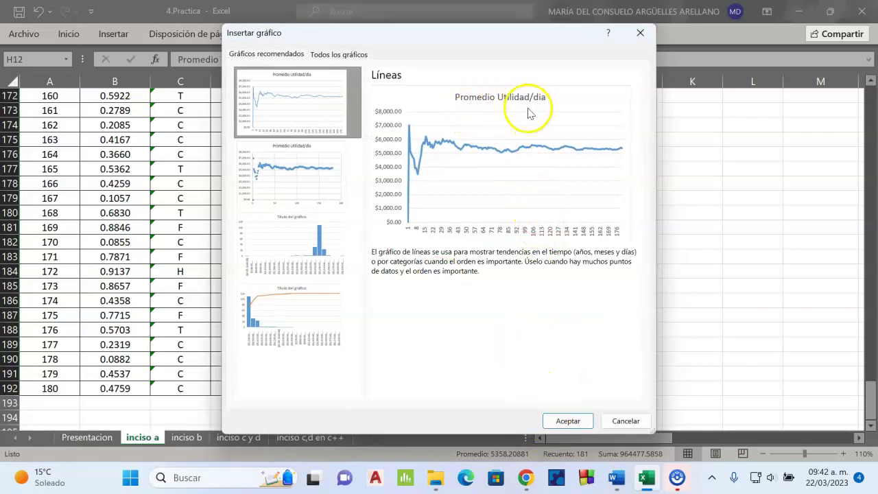
{"action": "left_click", "coordinate": [561, 422]}
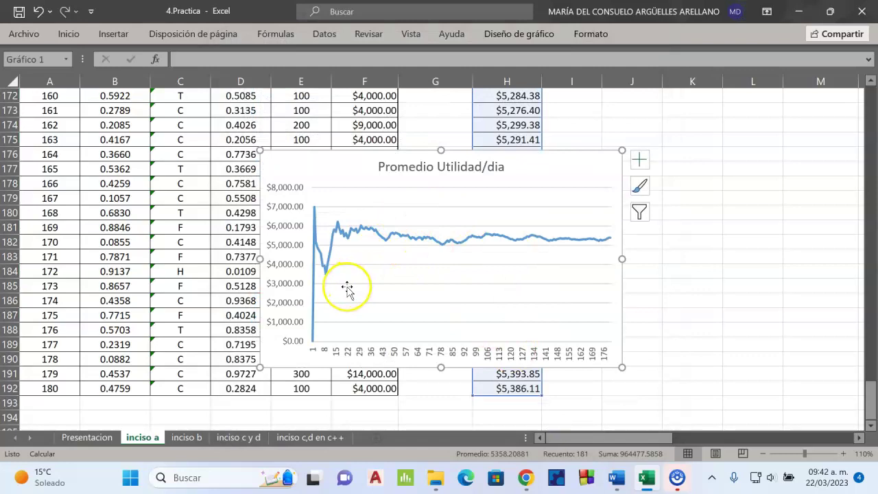
{"action": "key", "text": "Delete"}
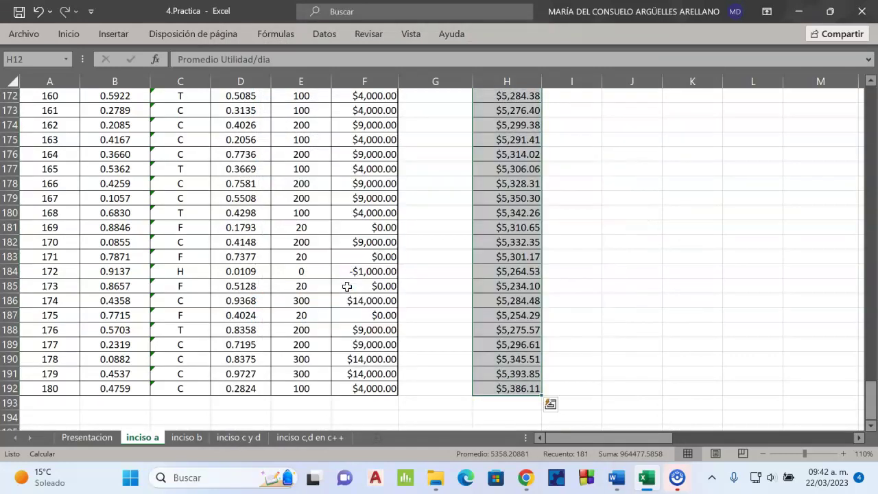
Step: Examine the existing Promedio Utilidad/dia line chart beside the Estadisticos table for stability over the 180 days
{"action": "scroll", "coordinate": [642, 207], "scroll_direction": "up", "scroll_amount": 13}
{"action": "scroll", "coordinate": [649, 205], "scroll_direction": "up", "scroll_amount": 20}
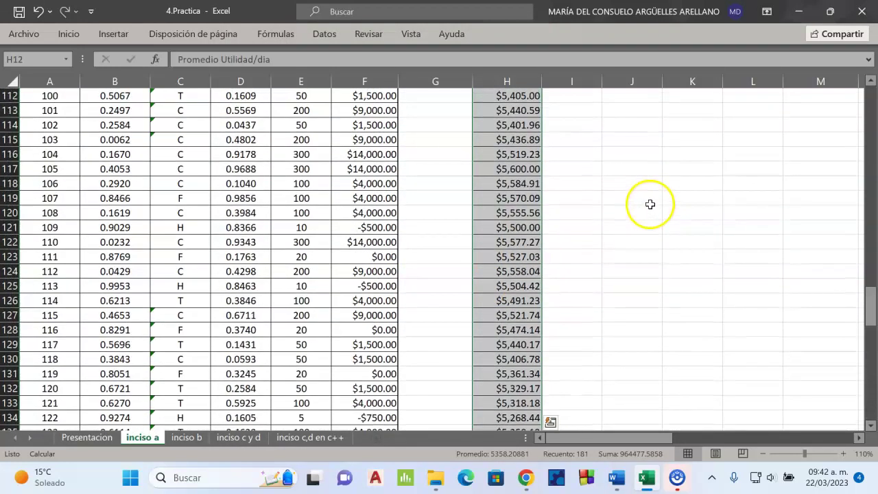
{"action": "scroll", "coordinate": [649, 189], "scroll_direction": "up", "scroll_amount": 16}
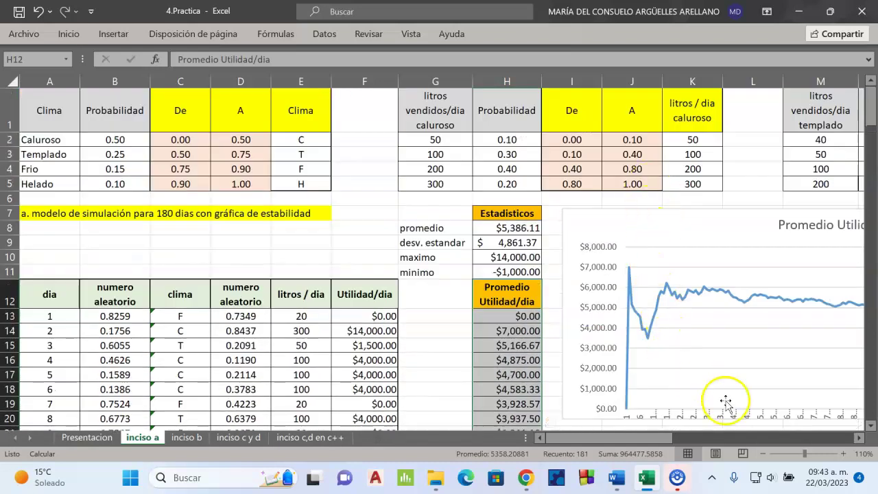
{"action": "left_click", "coordinate": [858, 438]}
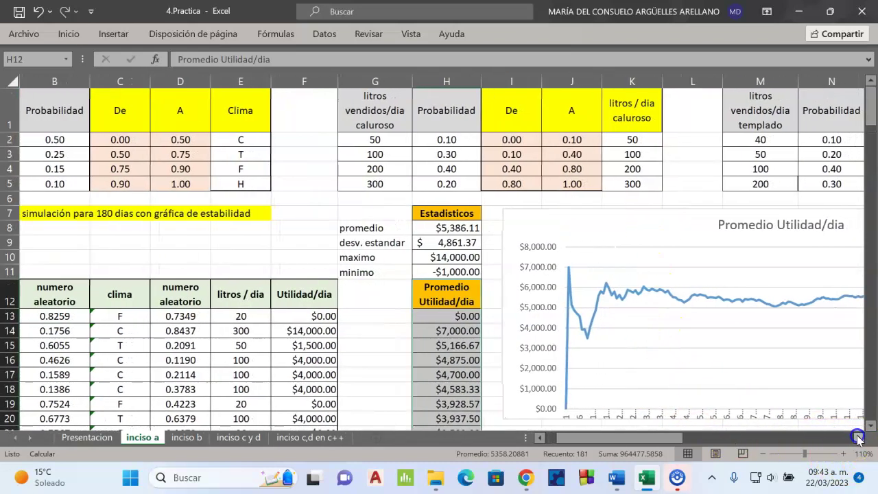
{"action": "scroll", "coordinate": [779, 400], "scroll_direction": "down", "scroll_amount": 1}
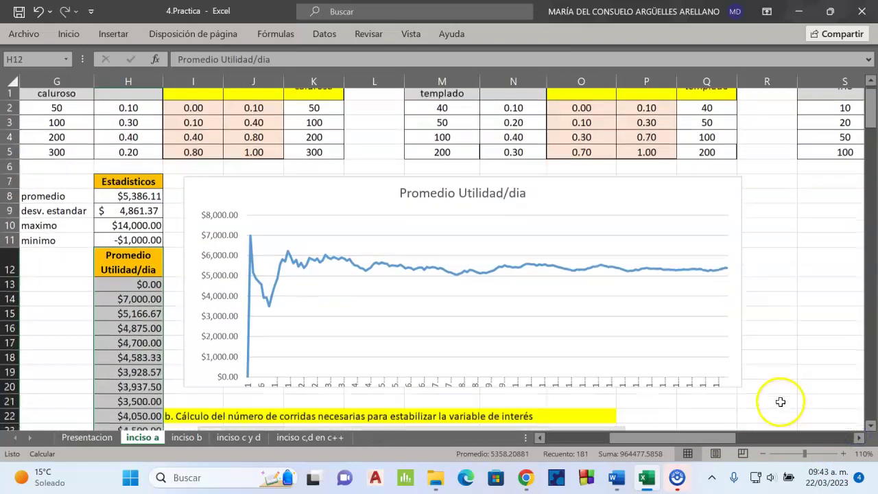